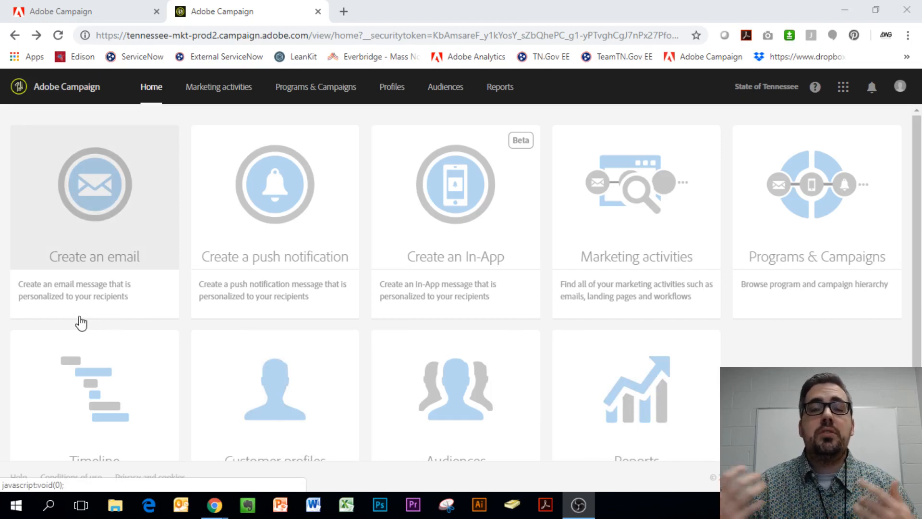
- Start a new email based on the Template-email-Dept of health template and proceed to its properties
click(92, 211)
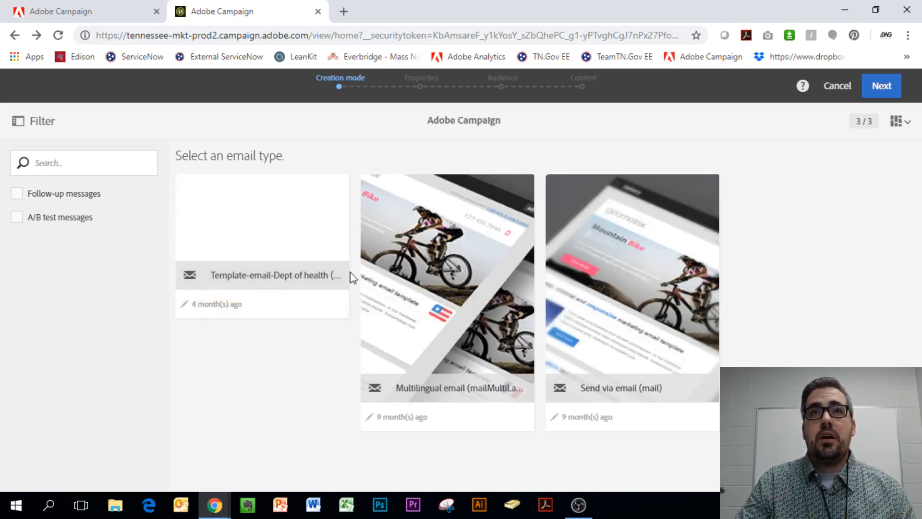
click(244, 225)
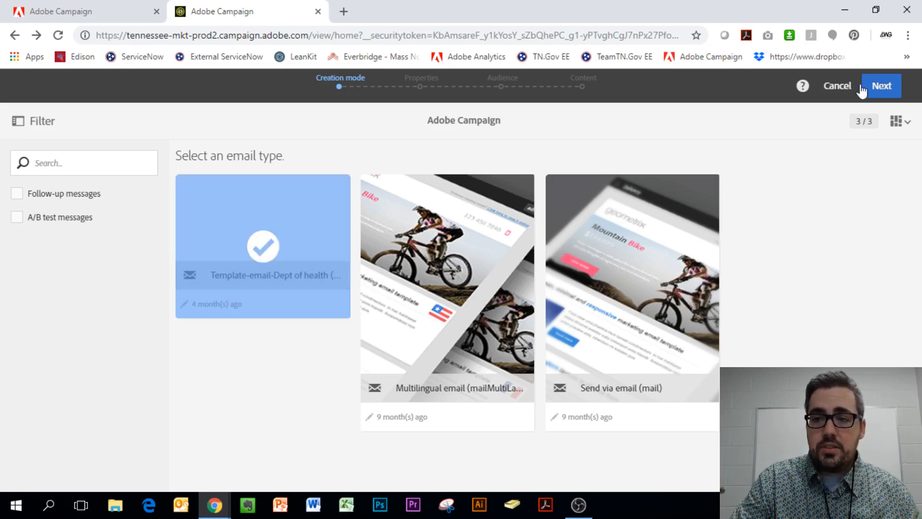
click(880, 85)
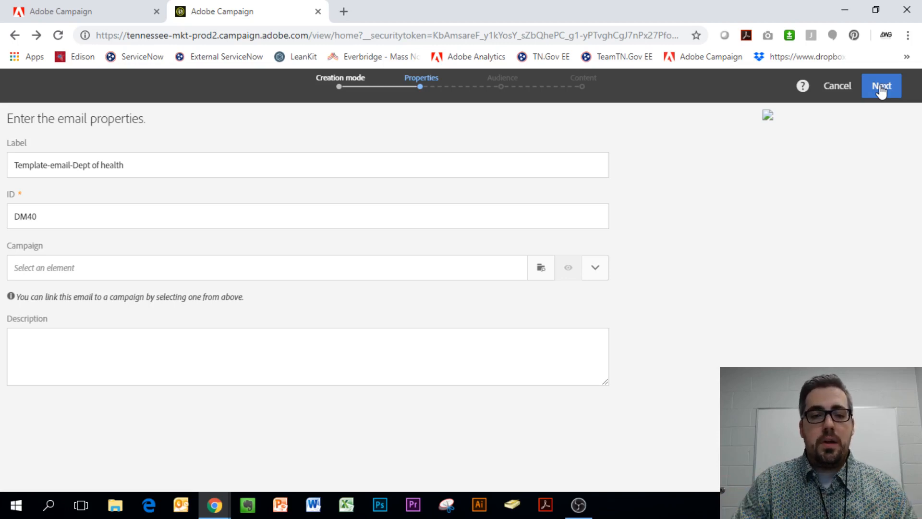
- Set the email's label to "Test for Campaigns Training Video"
triple_click(204, 161)
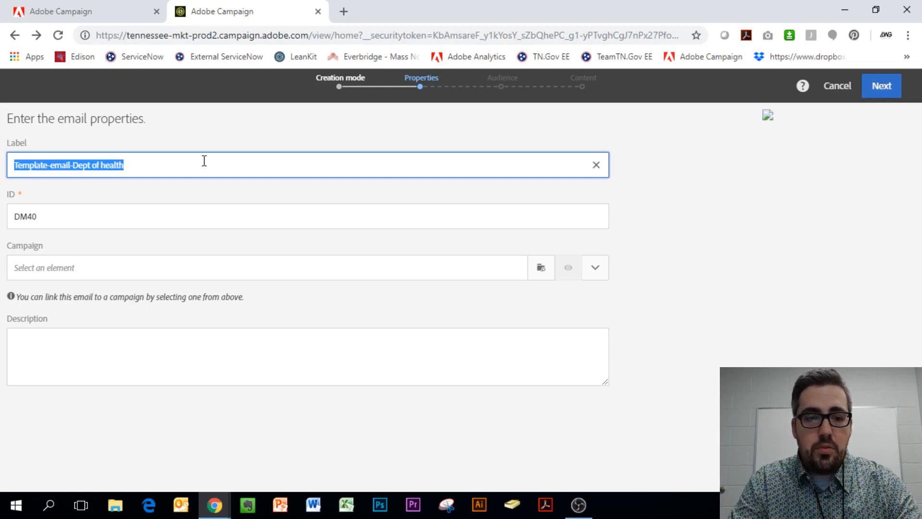
text(Test )
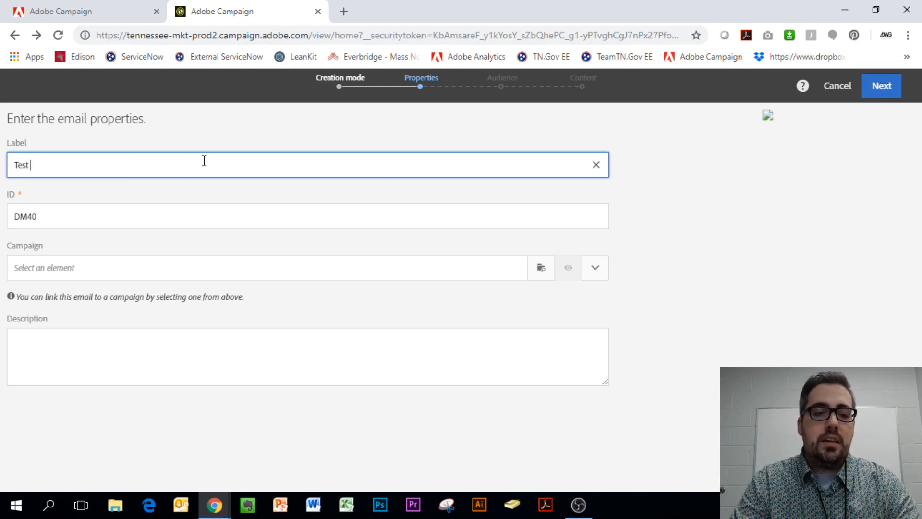
text(for Cam)
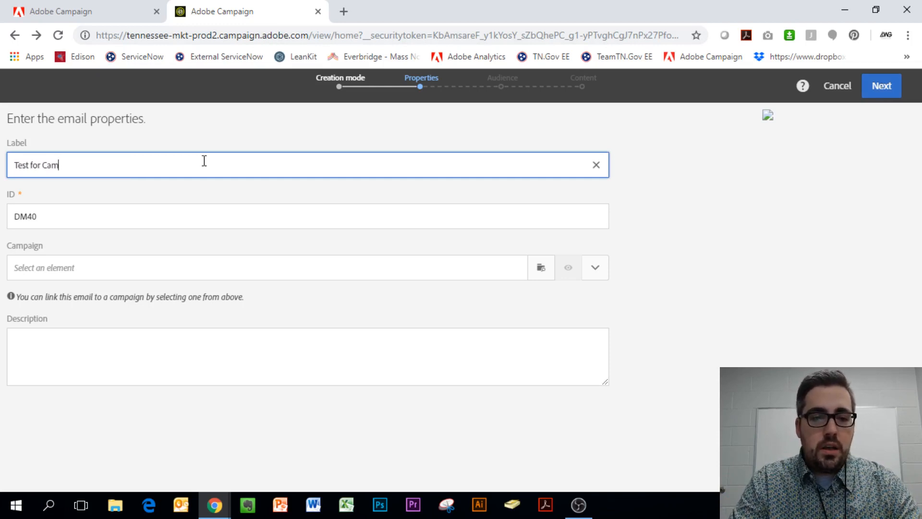
text(paigns Training Video)
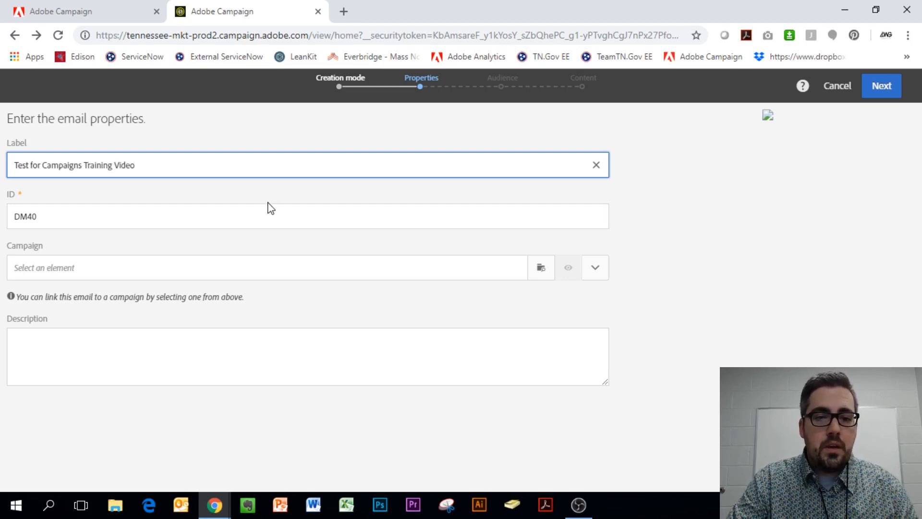
click(235, 199)
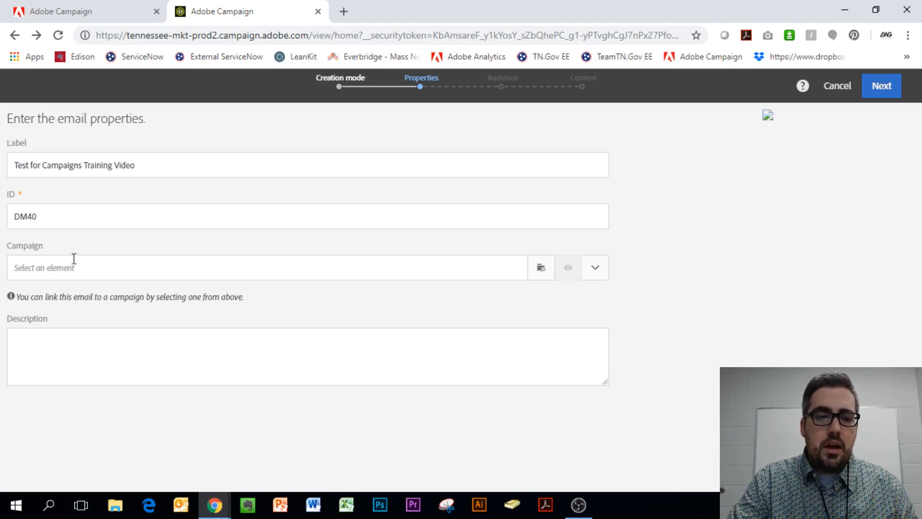
- Link the email to the campaign "Training Video on Sending Emails (CMP2)" and proceed to the audience definition
drag(42, 247, 5, 251)
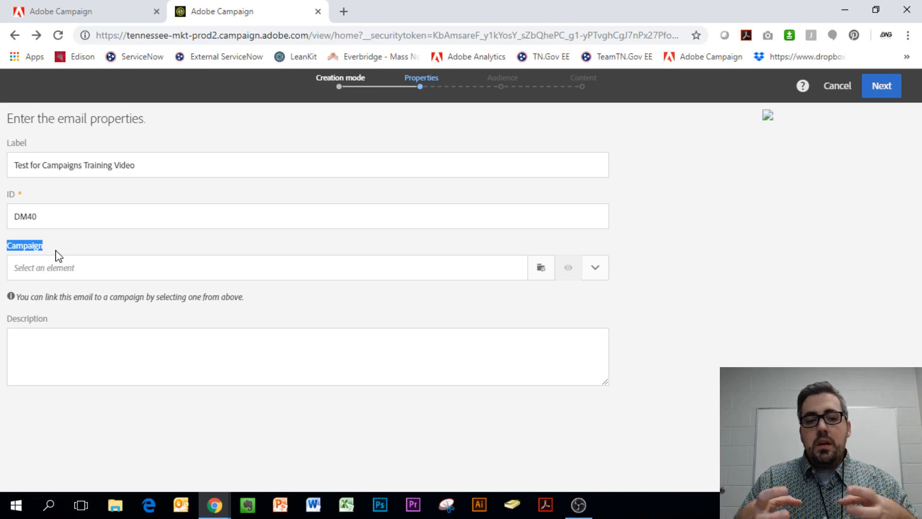
click(545, 268)
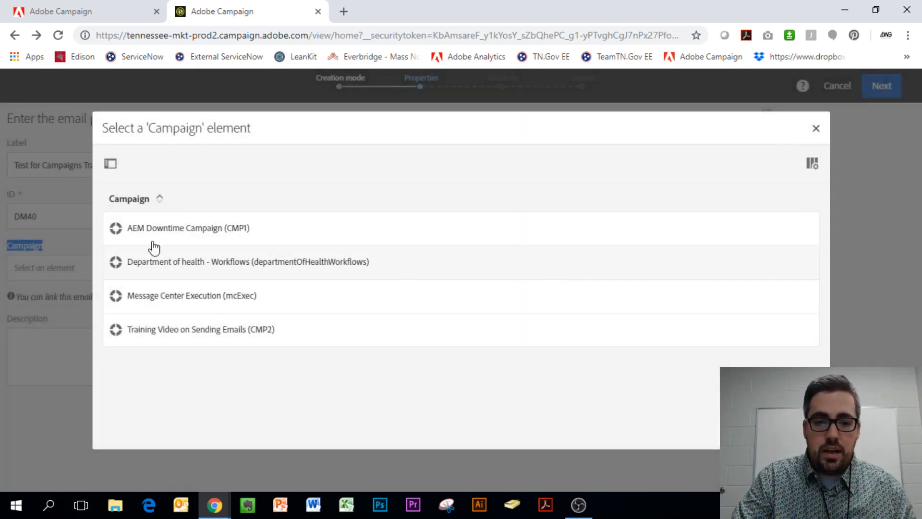
click(140, 336)
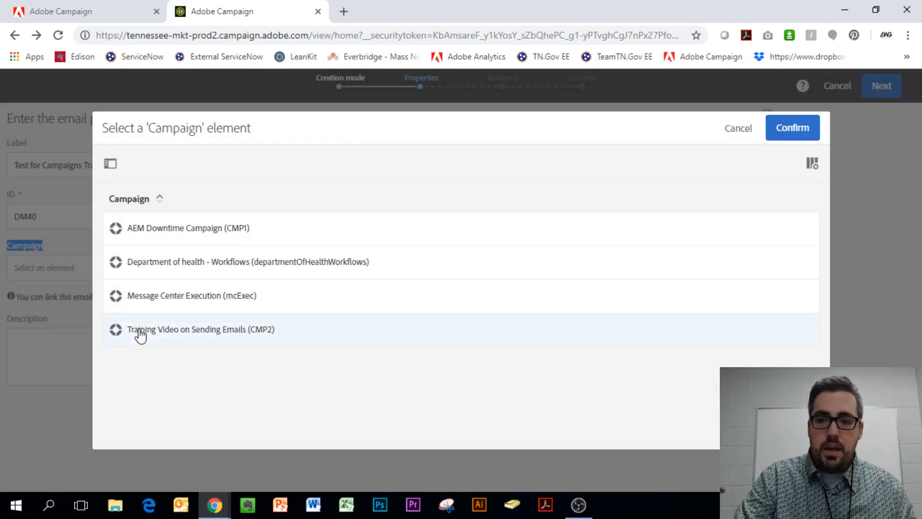
click(799, 137)
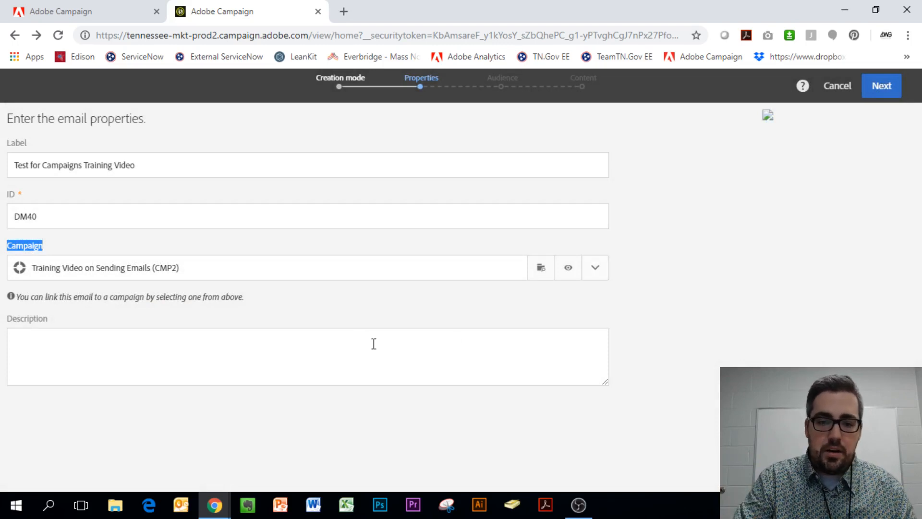
click(293, 345)
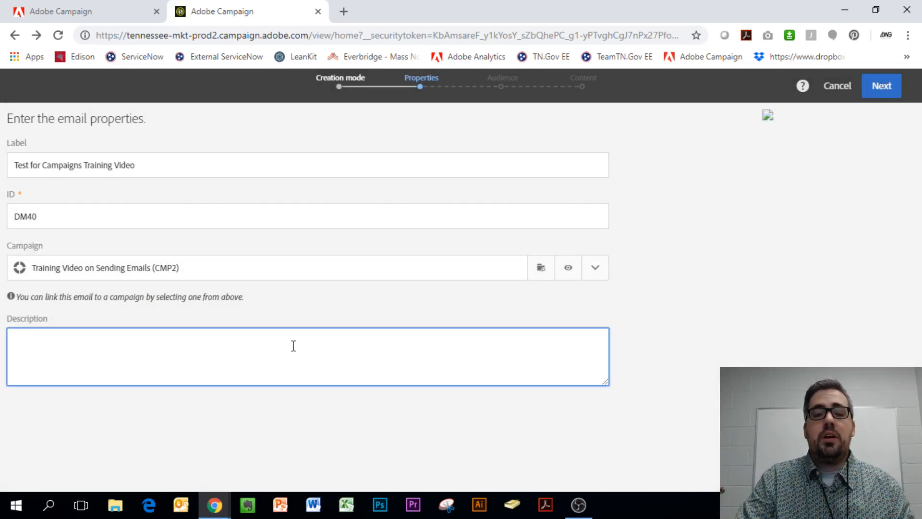
click(880, 99)
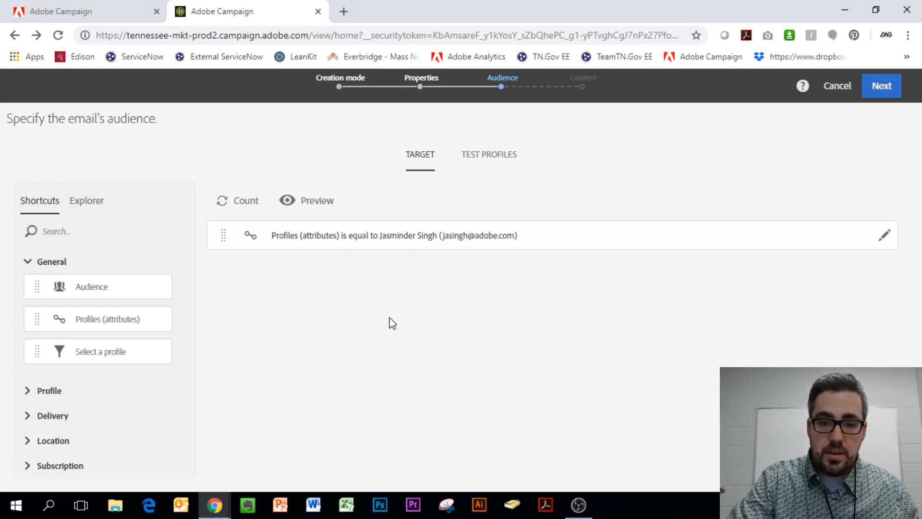
click(888, 240)
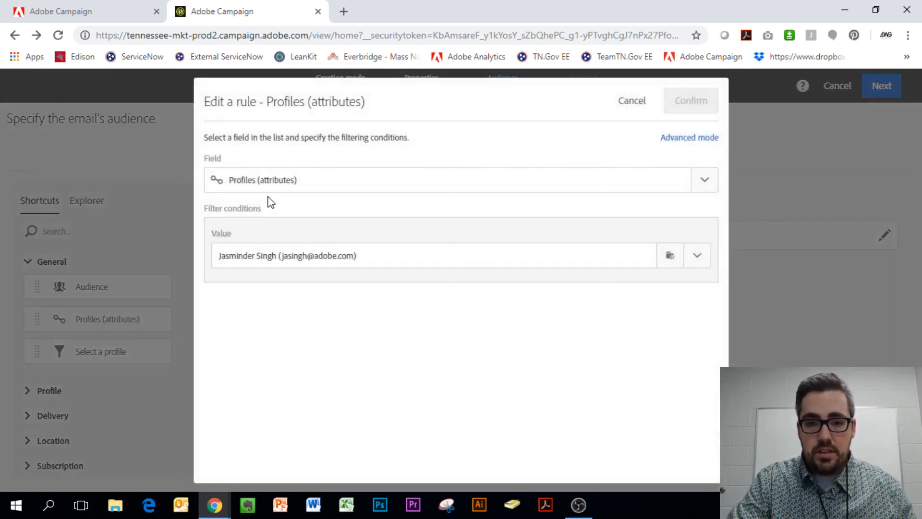
drag(317, 178, 205, 173)
click(376, 138)
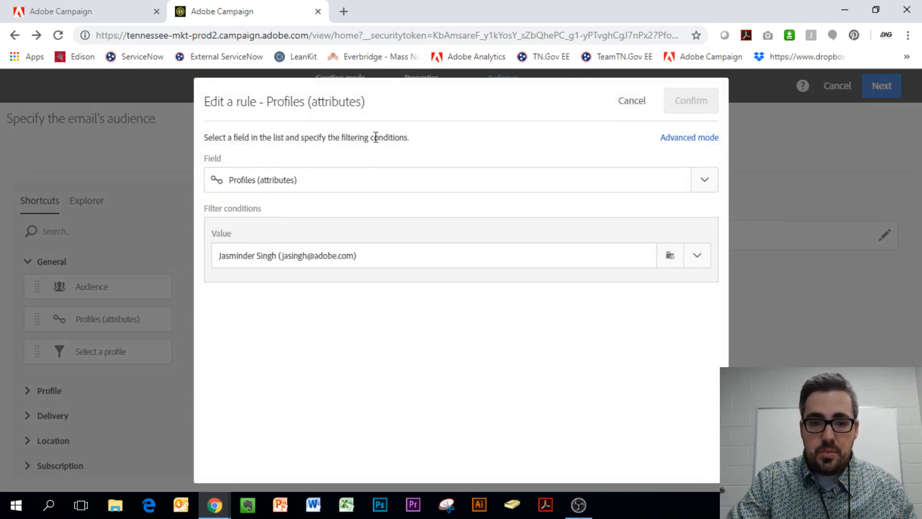
click(632, 101)
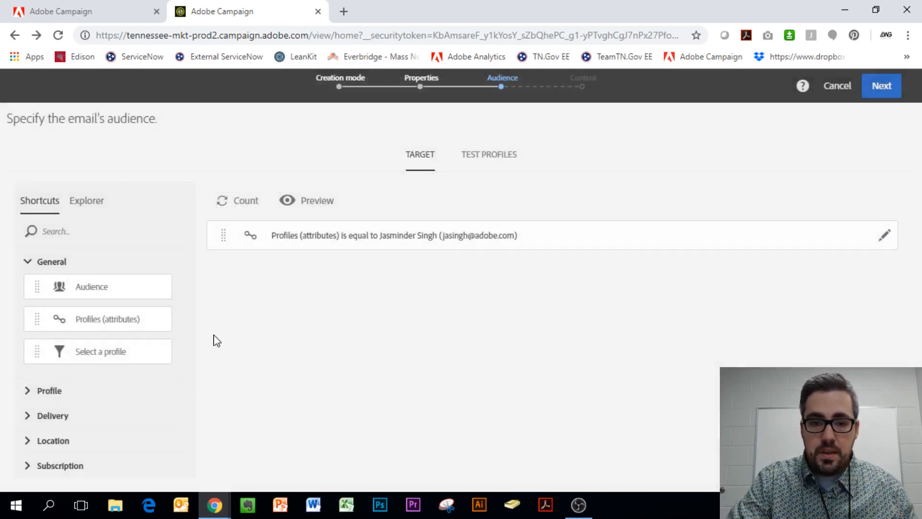
- Delete the existing Profiles (attributes) rule from the email's target audience
drag(221, 248, 33, 326)
click(335, 236)
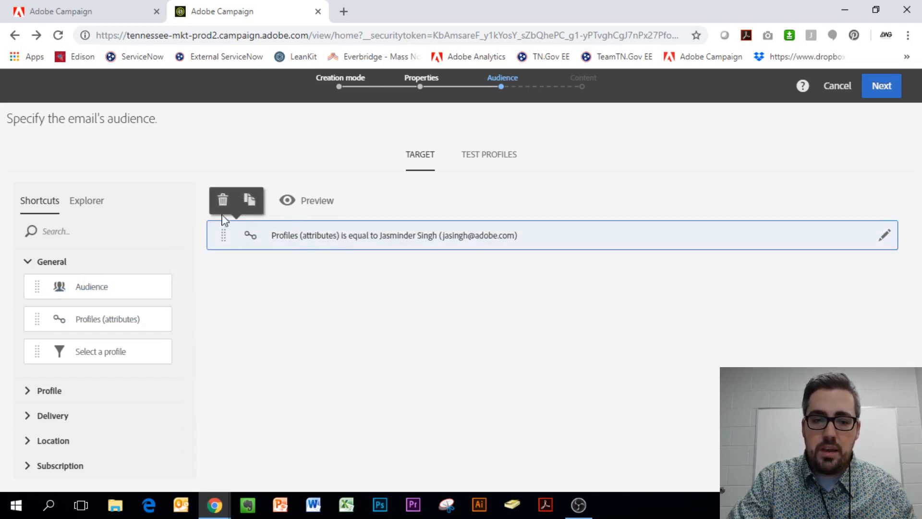
click(222, 202)
click(537, 315)
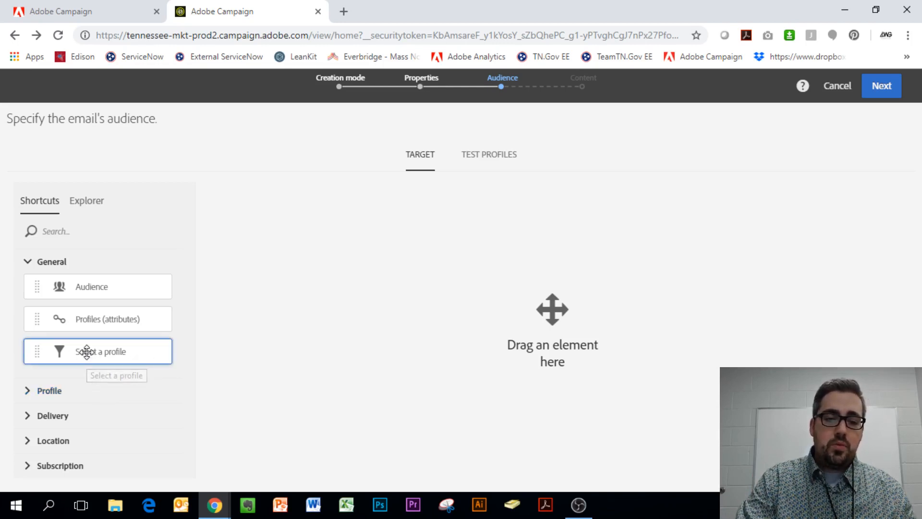
- Add a Select a profile rule to the target, searching by the recipient's first name and choosing the first matching profile
drag(86, 351, 374, 278)
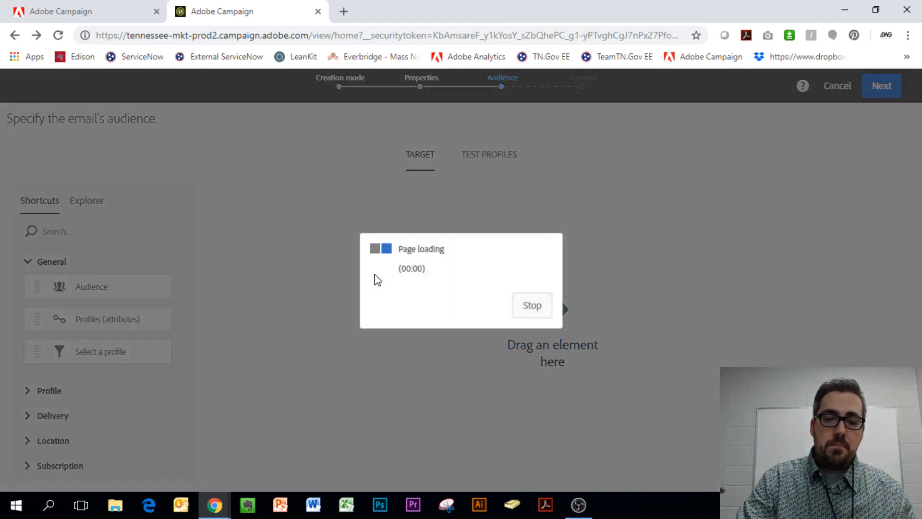
scroll(394, 290, down, 1)
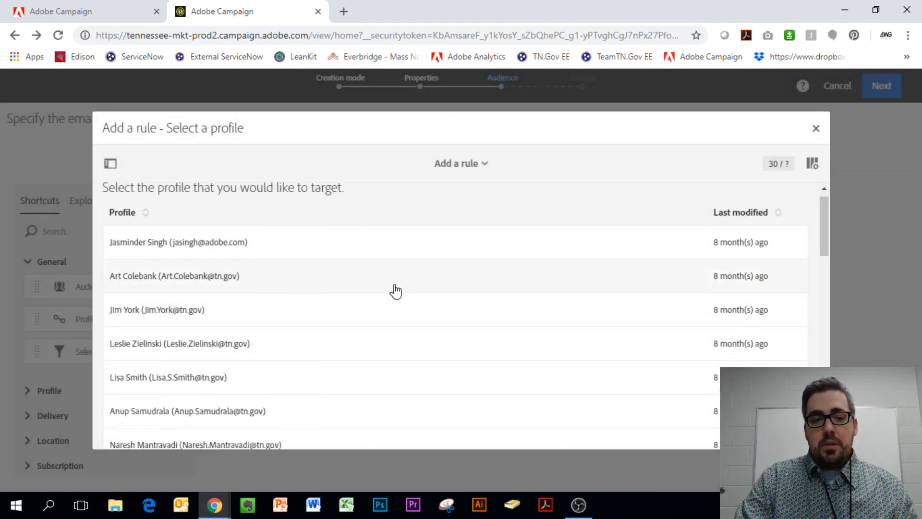
scroll(394, 290, down, 9)
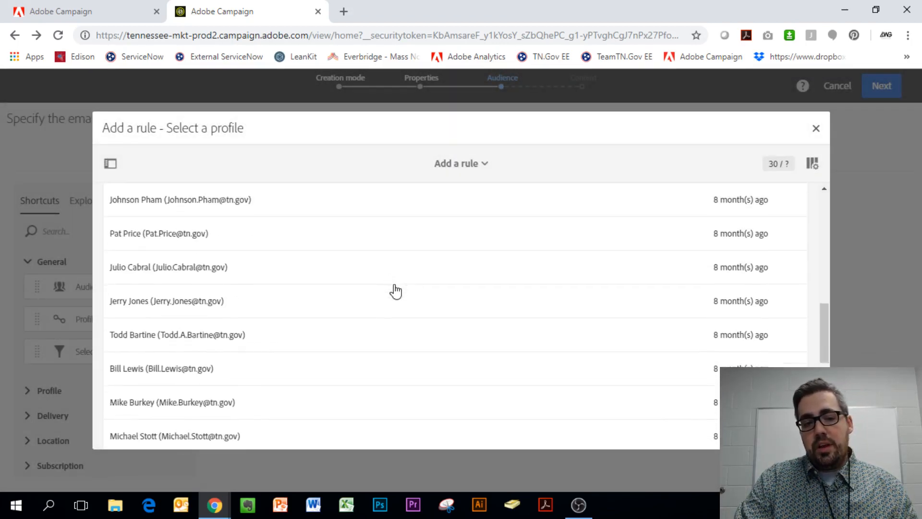
scroll(395, 290, down, 3)
scroll(394, 290, up, 15)
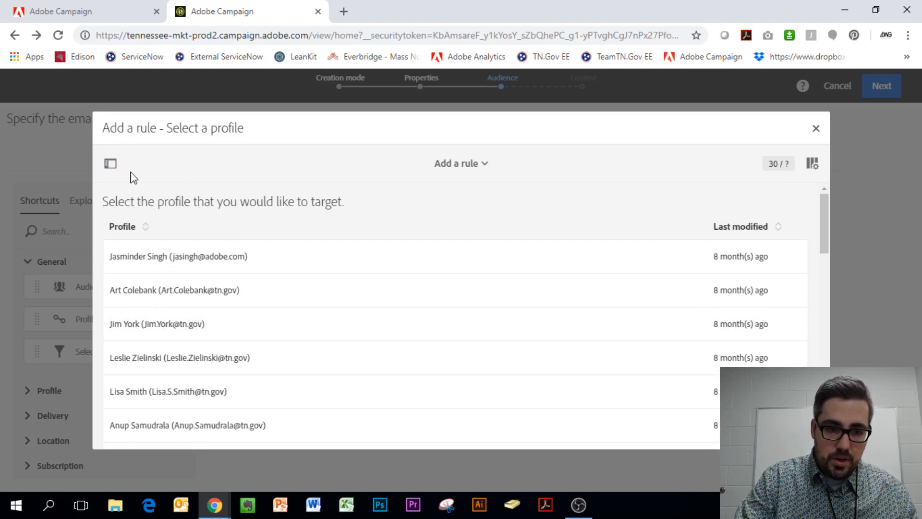
click(110, 166)
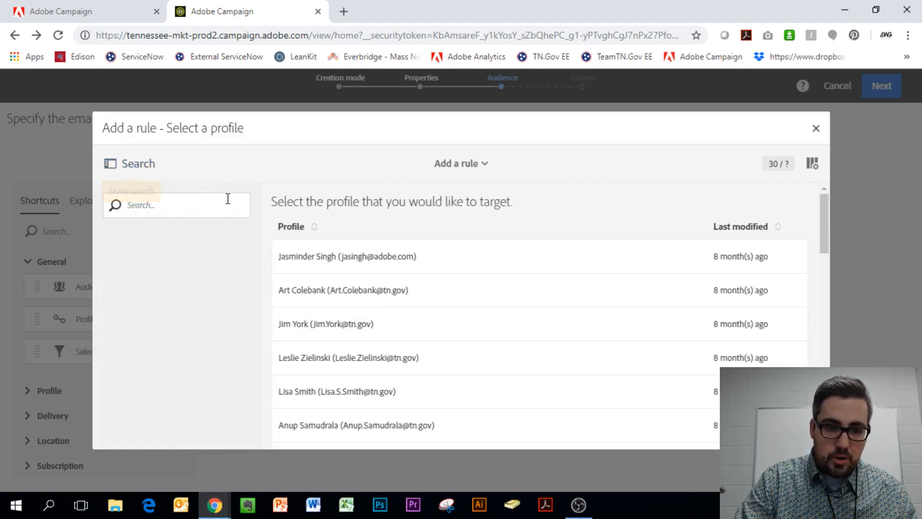
click(189, 207)
text(mike)
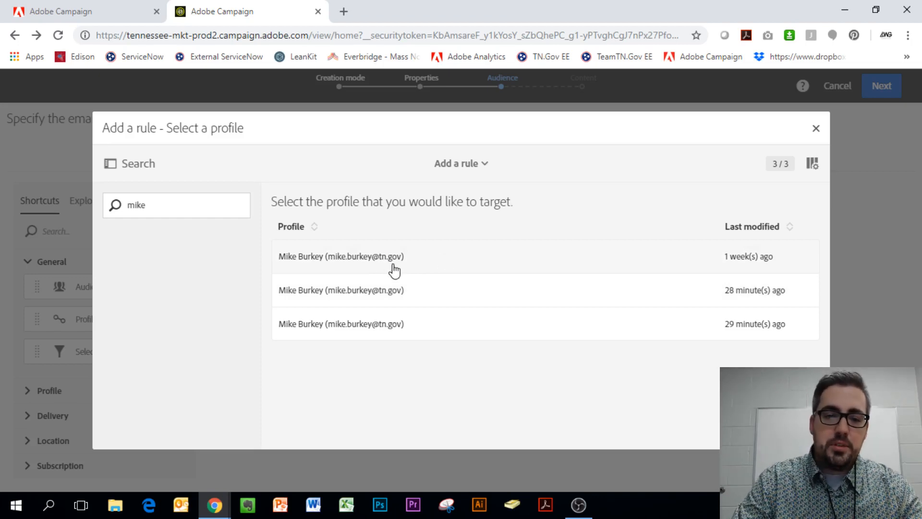
click(354, 267)
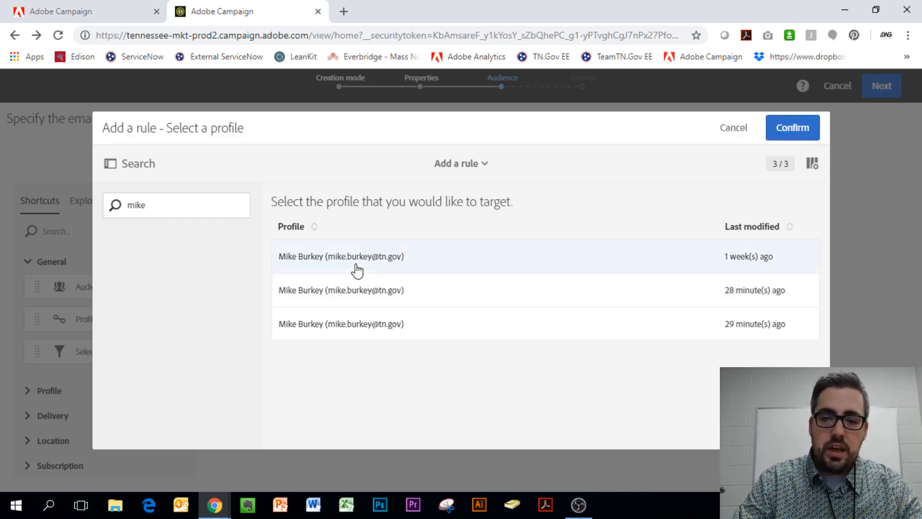
click(781, 144)
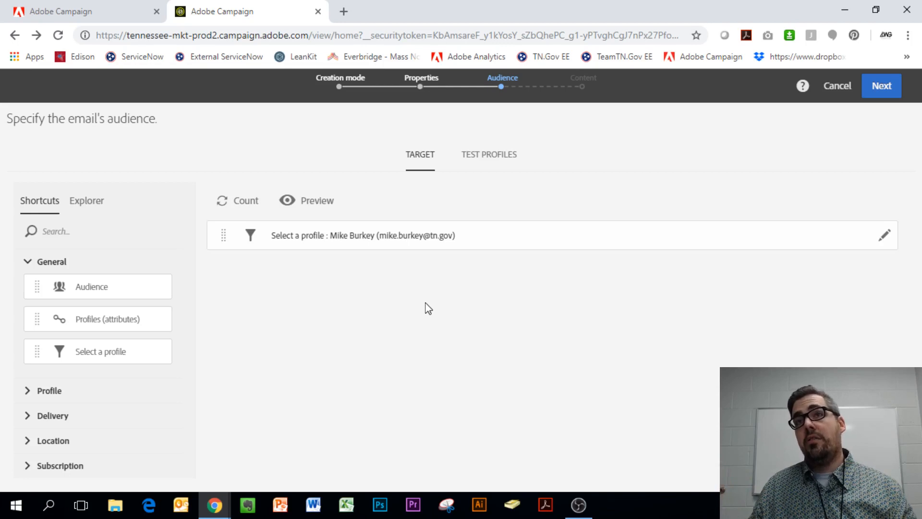
- Preview the profiles included in the target audience and count the recipients
click(310, 205)
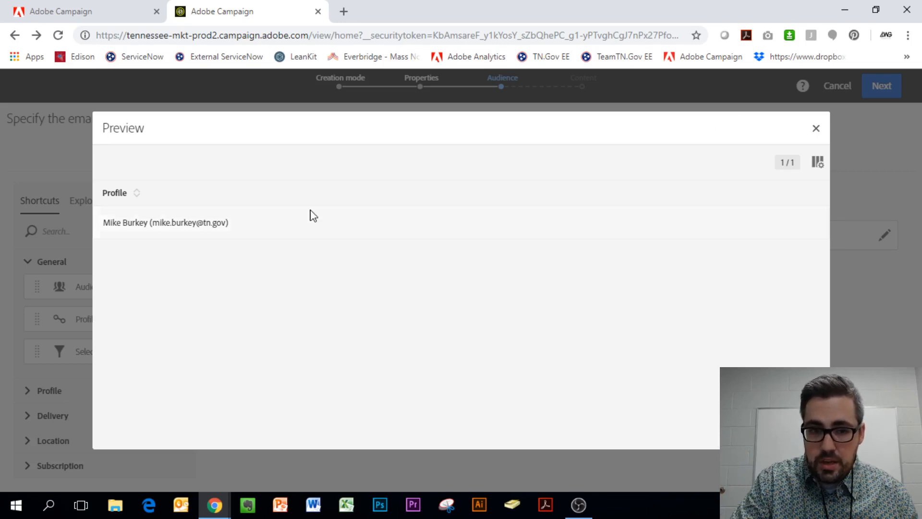
click(816, 129)
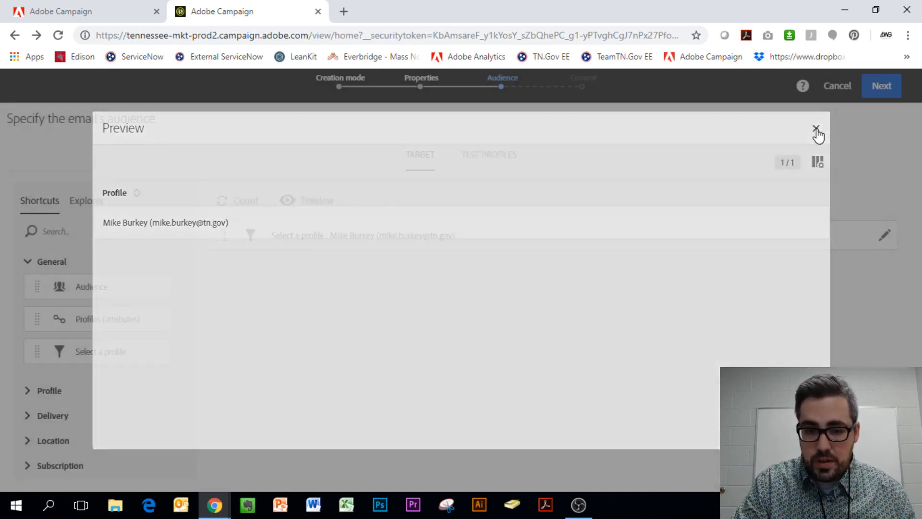
click(237, 204)
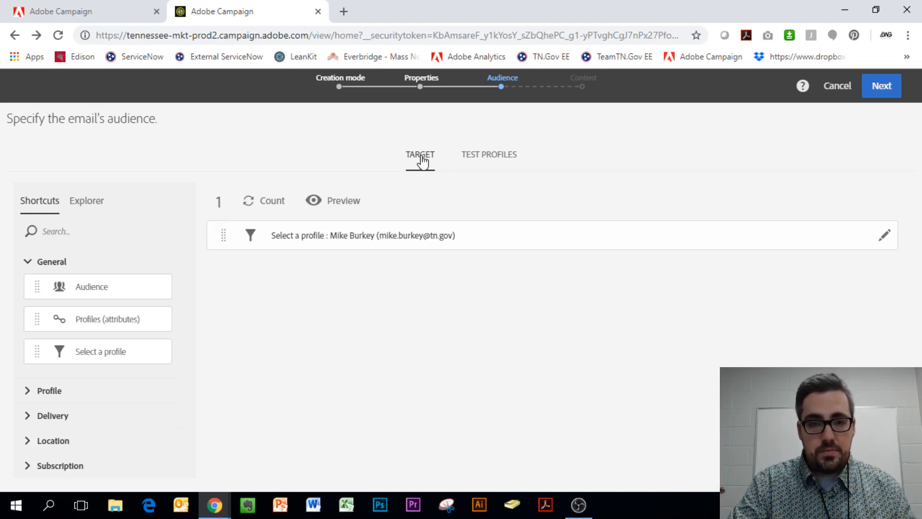
click(483, 162)
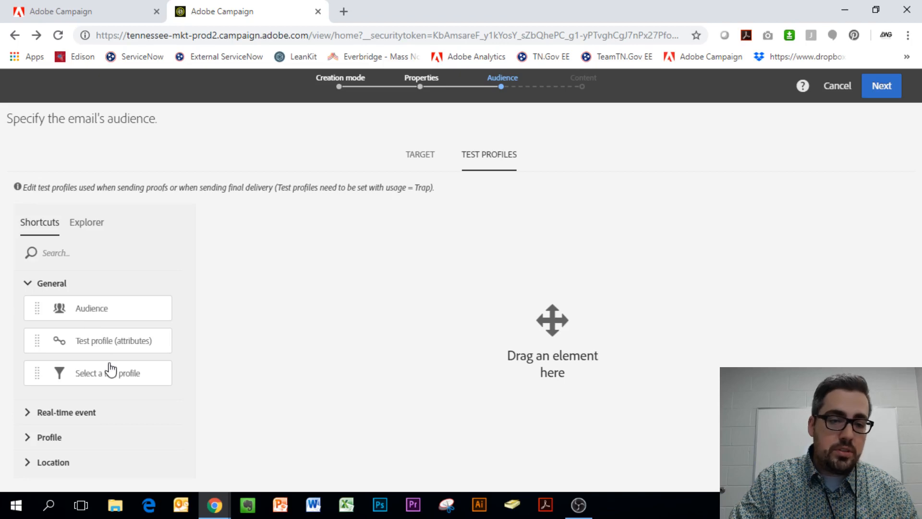
drag(77, 378, 308, 310)
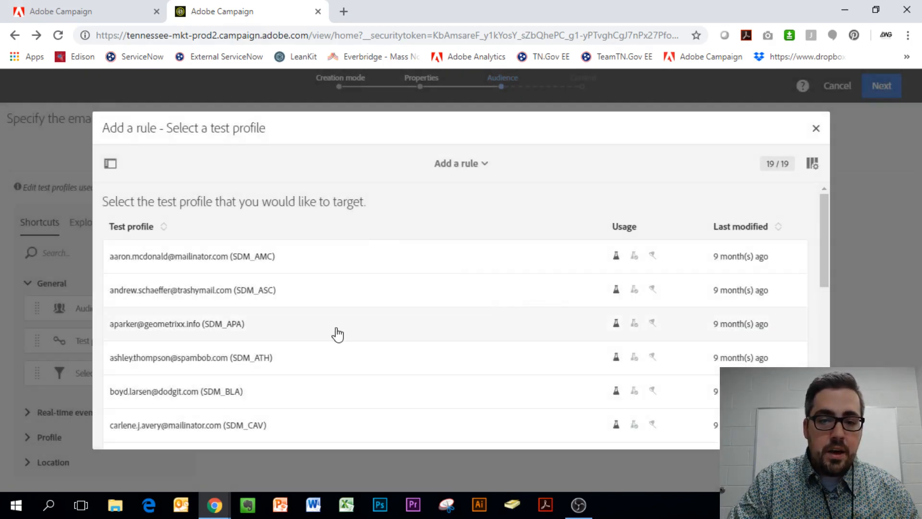
scroll(338, 334, down, 7)
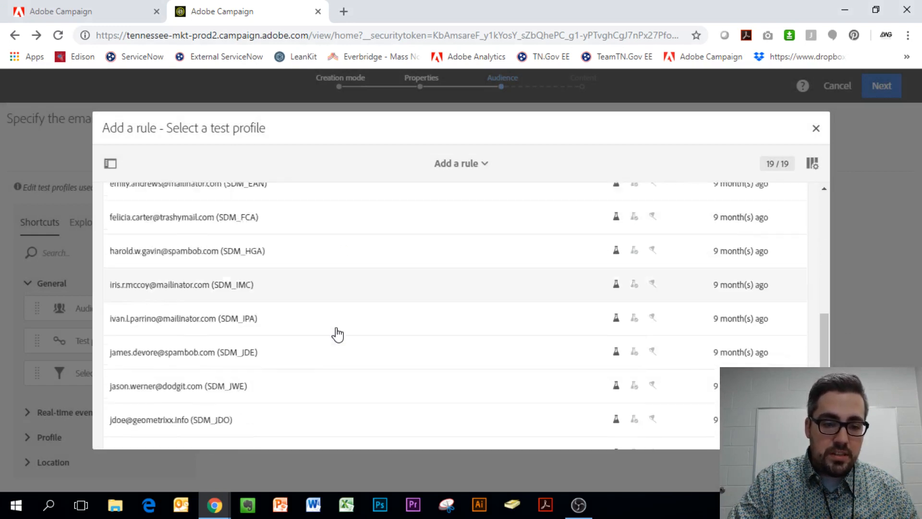
scroll(338, 334, down, 2)
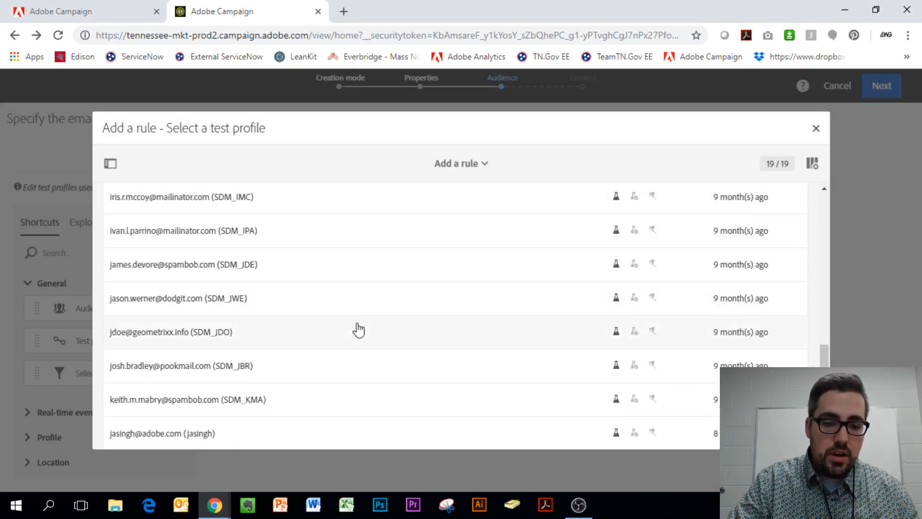
click(172, 437)
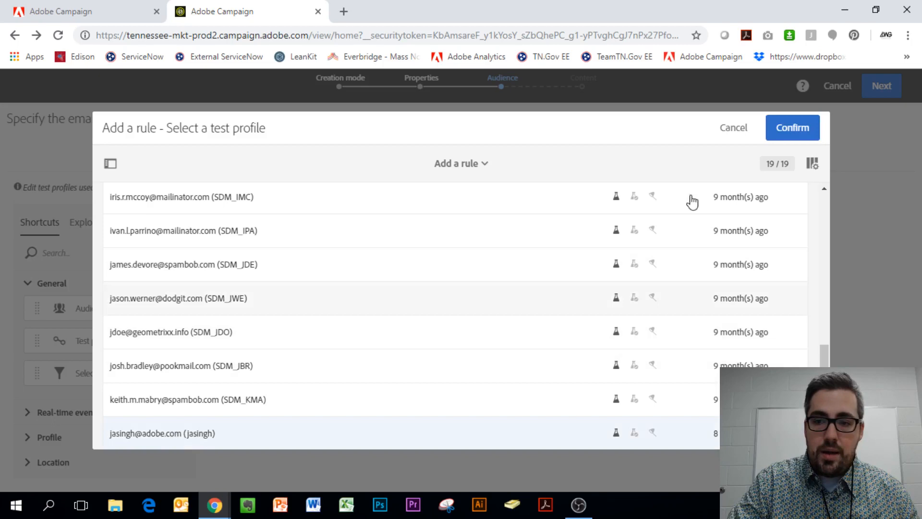
click(792, 127)
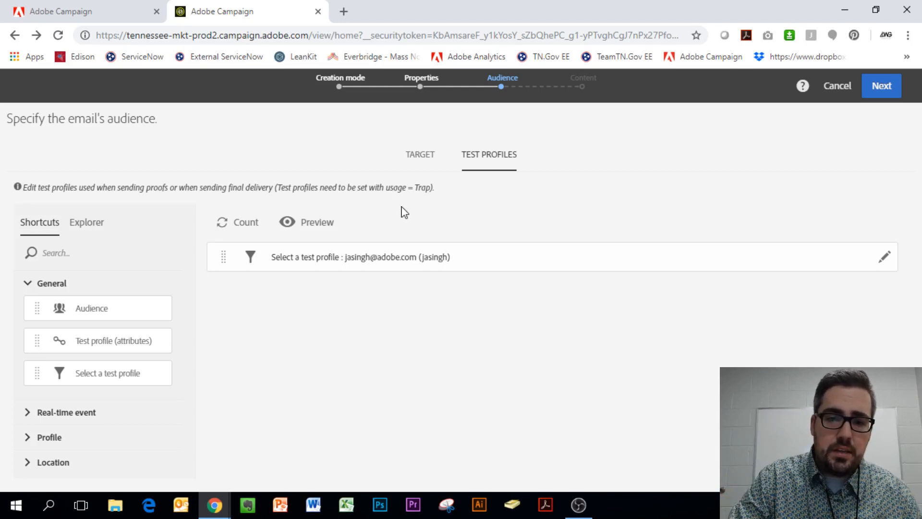
- Review the target audience, proceed to the content stage and open the email in the Creative Designer
click(425, 162)
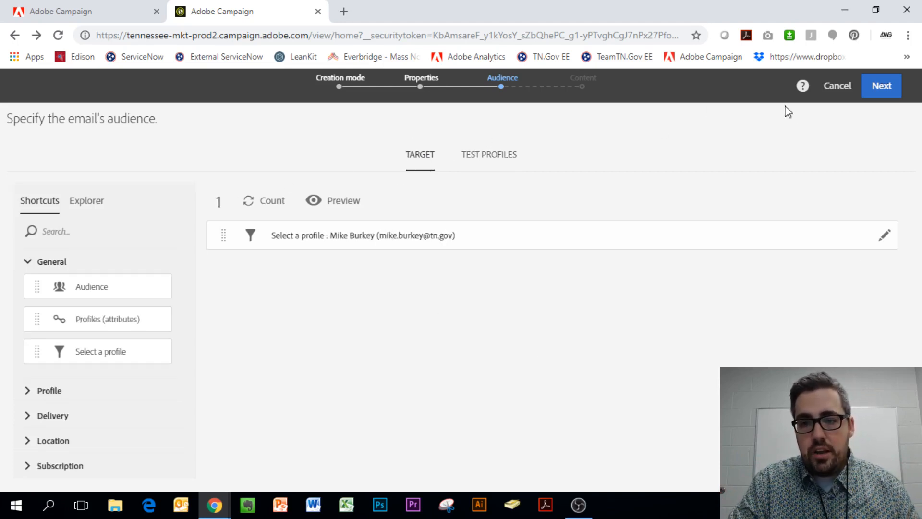
click(882, 87)
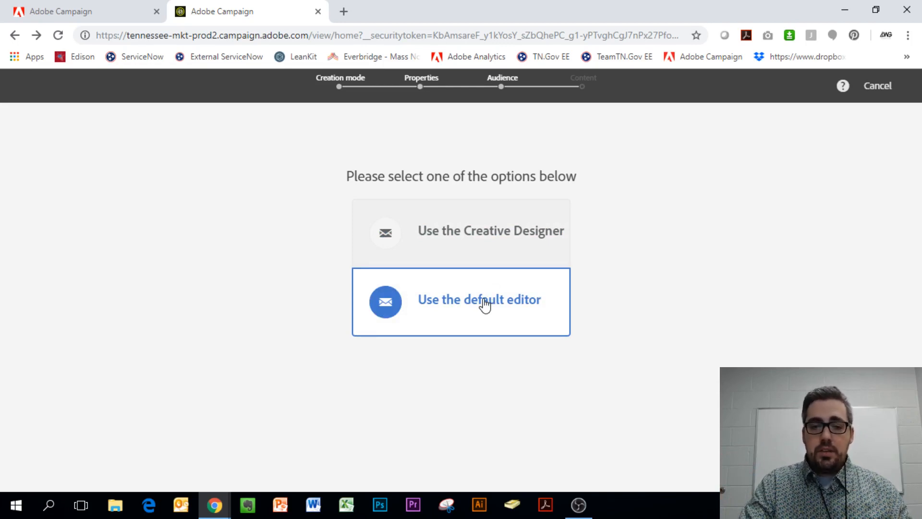
click(481, 238)
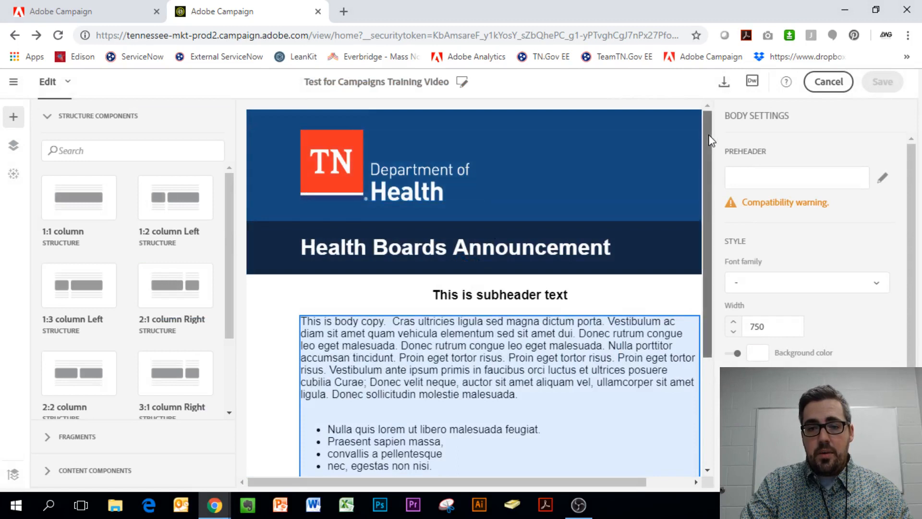
- Examine the email template's editable text by selecting the body copy and the Health Boards Announcement heading
mouse_move(704, 136)
mouse_down()
mouse_move(710, 169)
mouse_move(685, 263)
mouse_move(694, 117)
mouse_up()
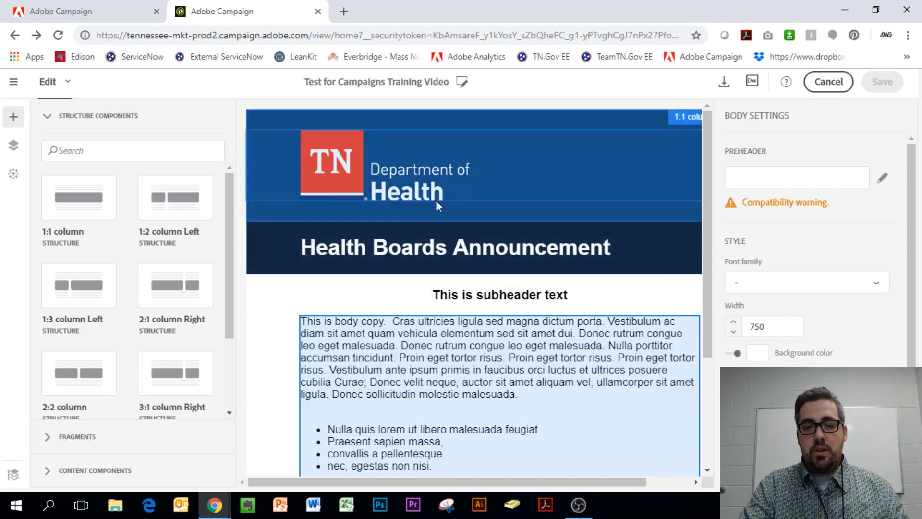
drag(705, 116, 703, 202)
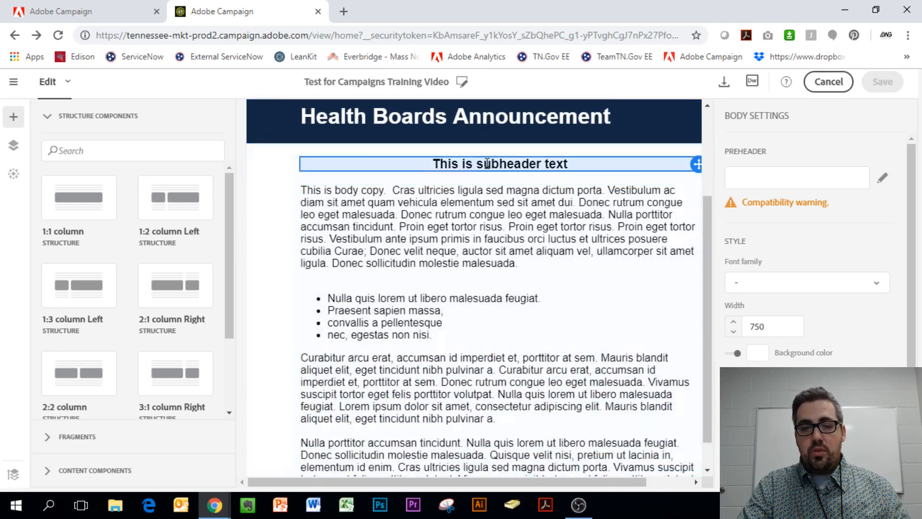
double_click(402, 250)
click(409, 251)
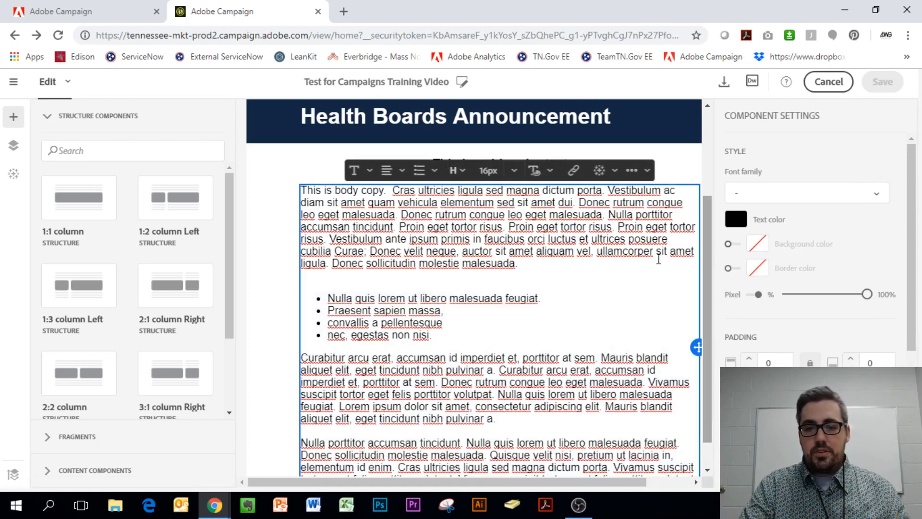
scroll(550, 283, down, 1)
scroll(550, 283, up, 4)
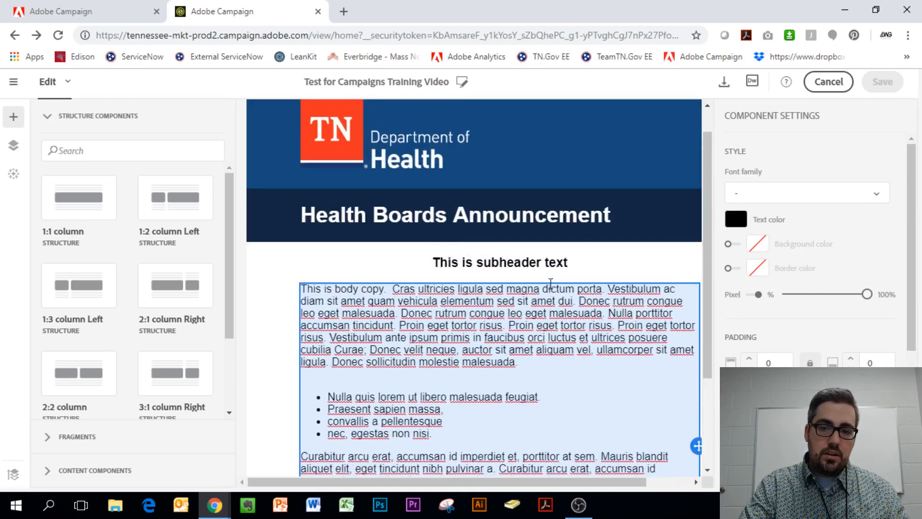
triple_click(330, 247)
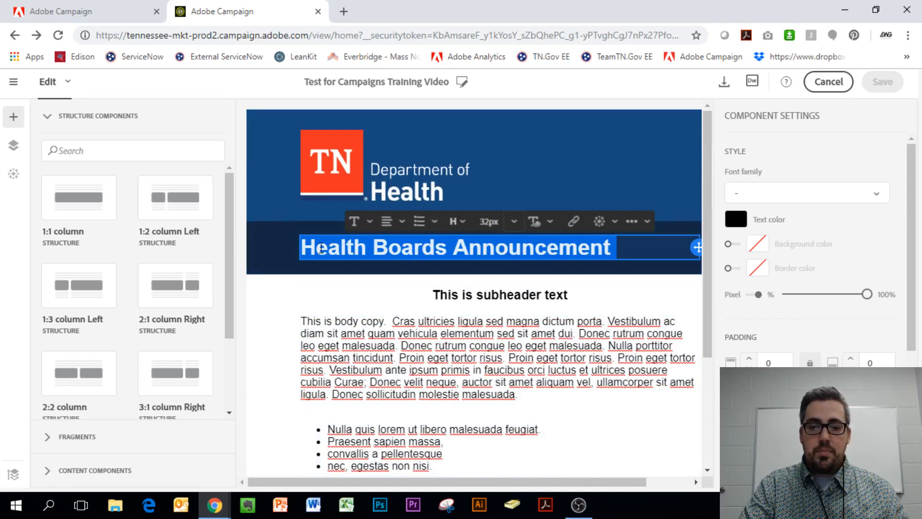
- Select the Department of Health logo and inspect the start and end of its image source URL
click(394, 183)
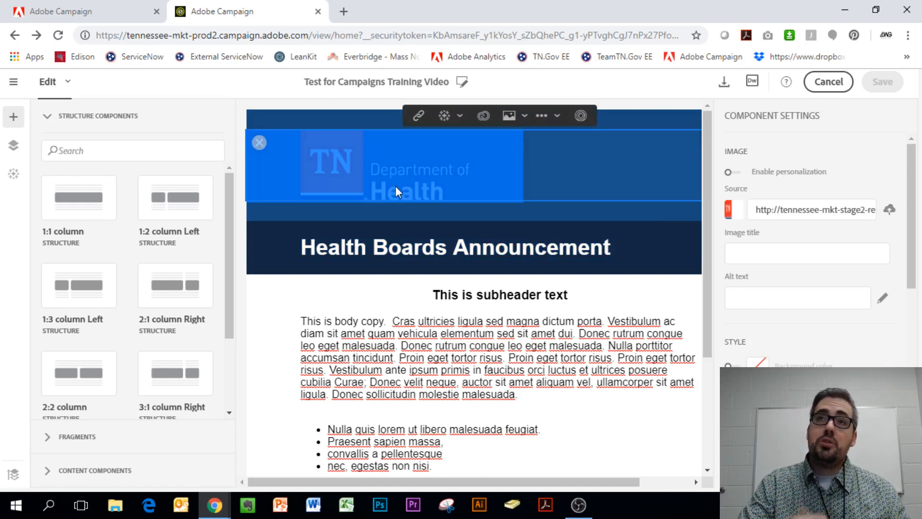
click(511, 120)
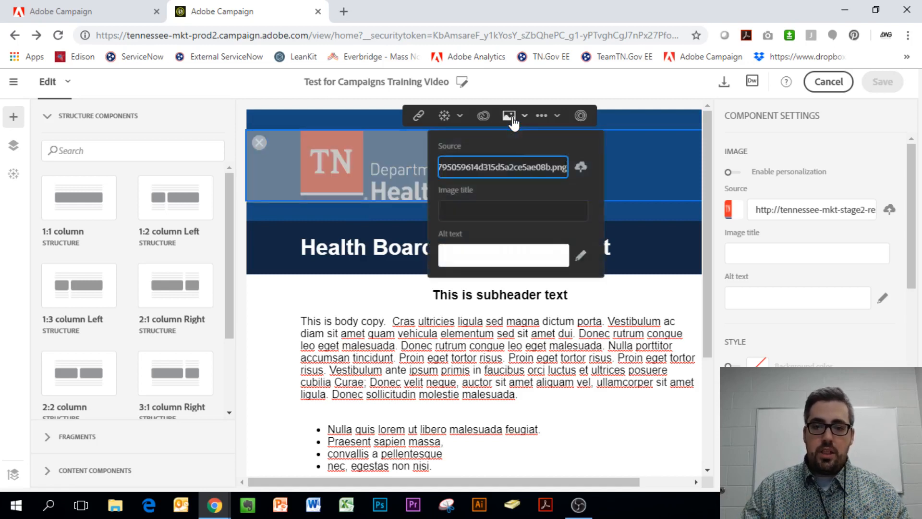
triple_click(488, 173)
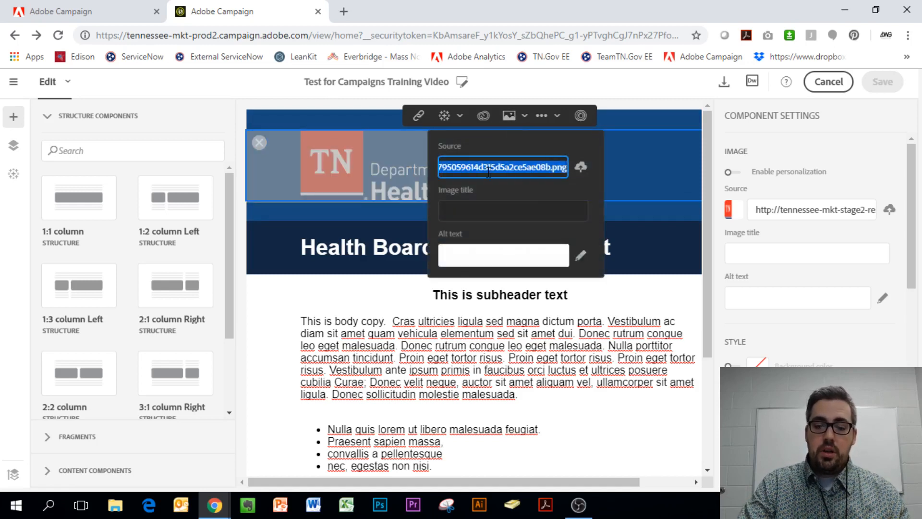
key(Home)
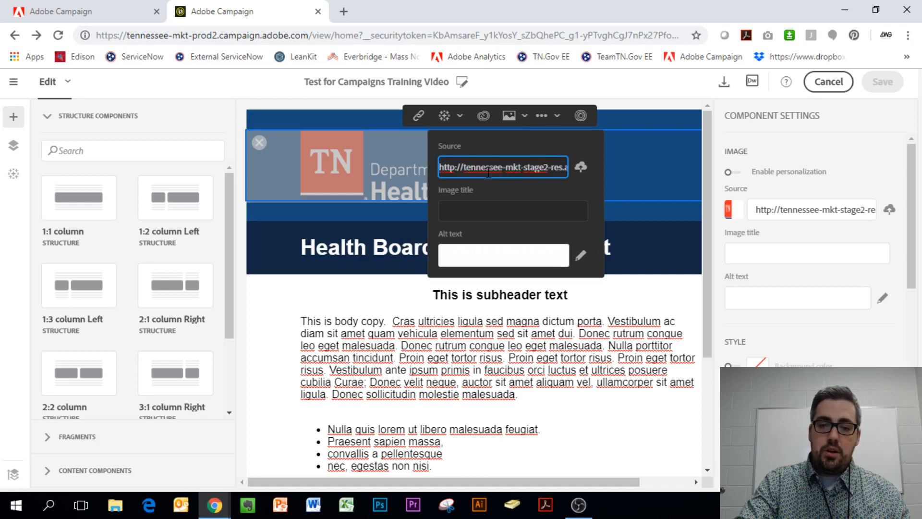
key(End)
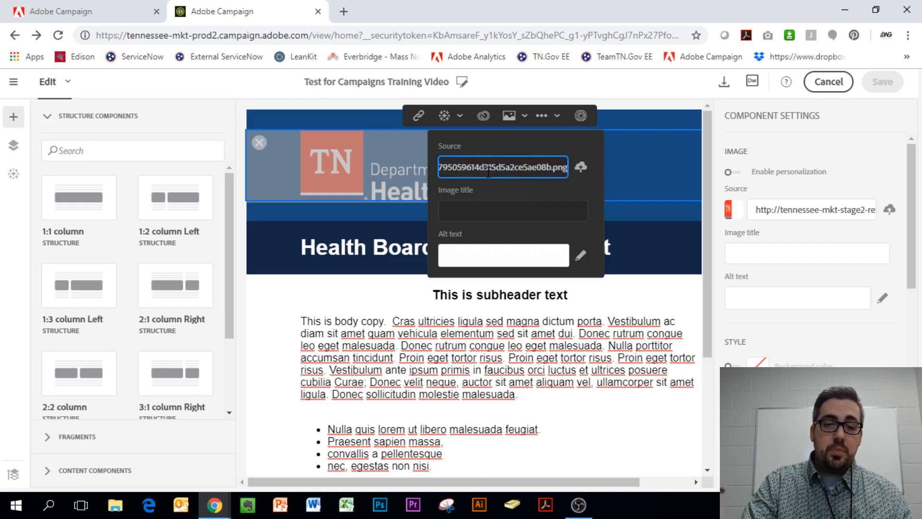
click(508, 117)
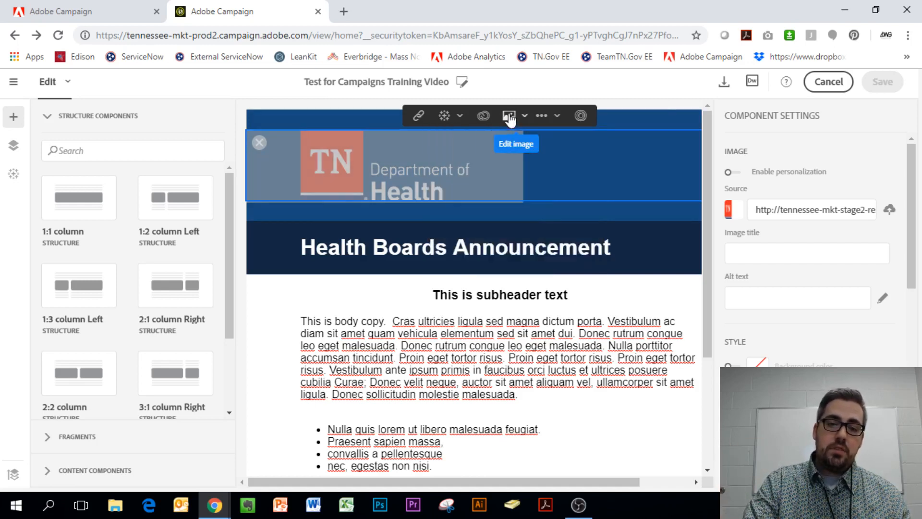
- Look through the whole email layout, from the logo header to the closing paragraph of the body copy
scroll(560, 255, down, 1)
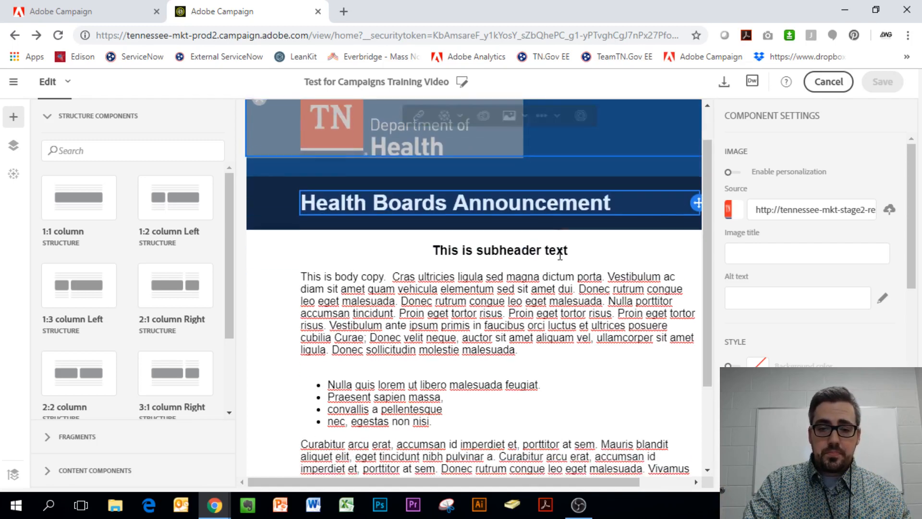
scroll(560, 255, down, 3)
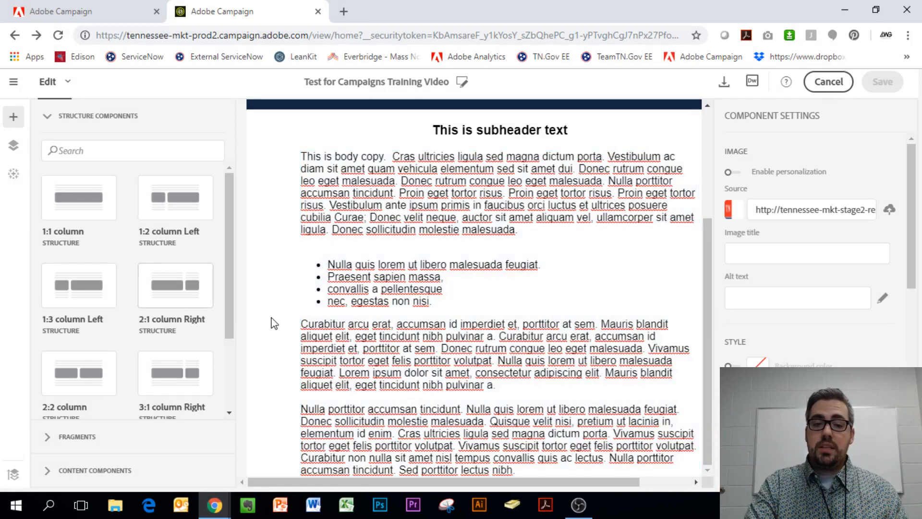
scroll(478, 335, up, 3)
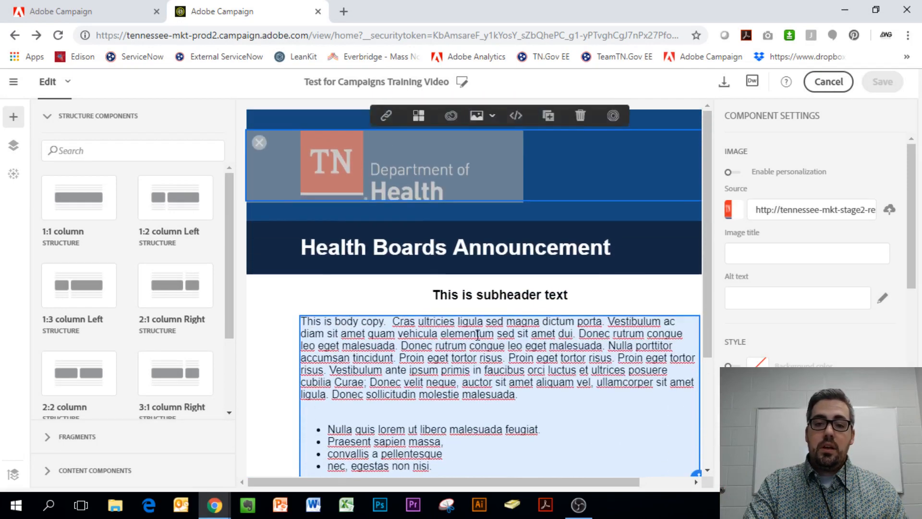
scroll(478, 335, down, 3)
scroll(478, 334, up, 2)
scroll(477, 334, down, 2)
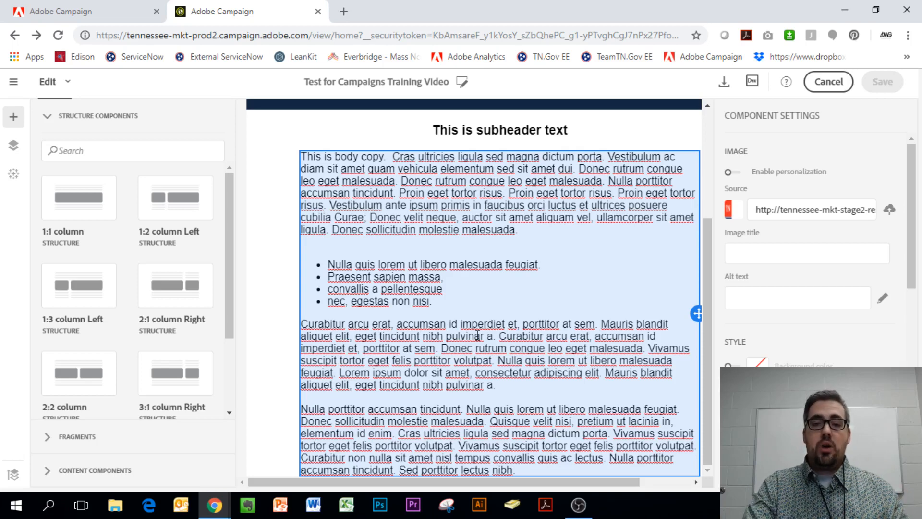
scroll(477, 335, up, 3)
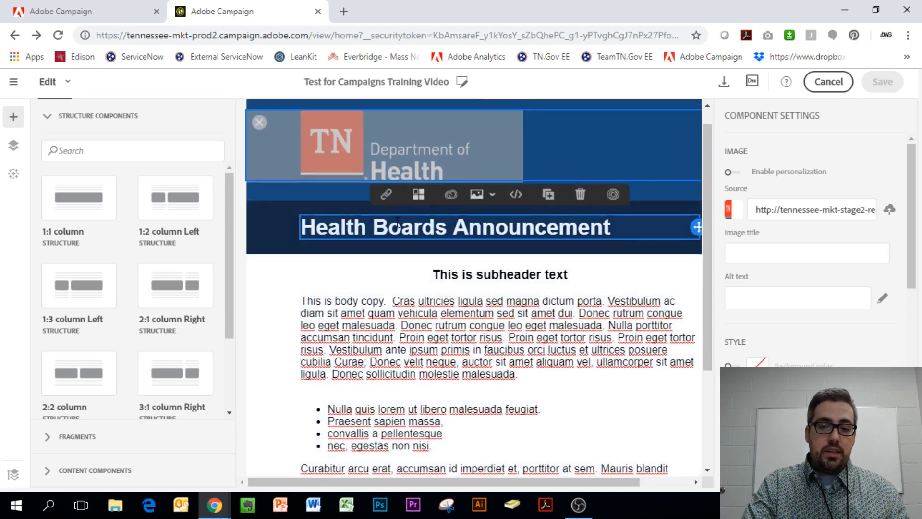
- Select the heading, subheader and body copy in turn to examine each editable text component
click(396, 221)
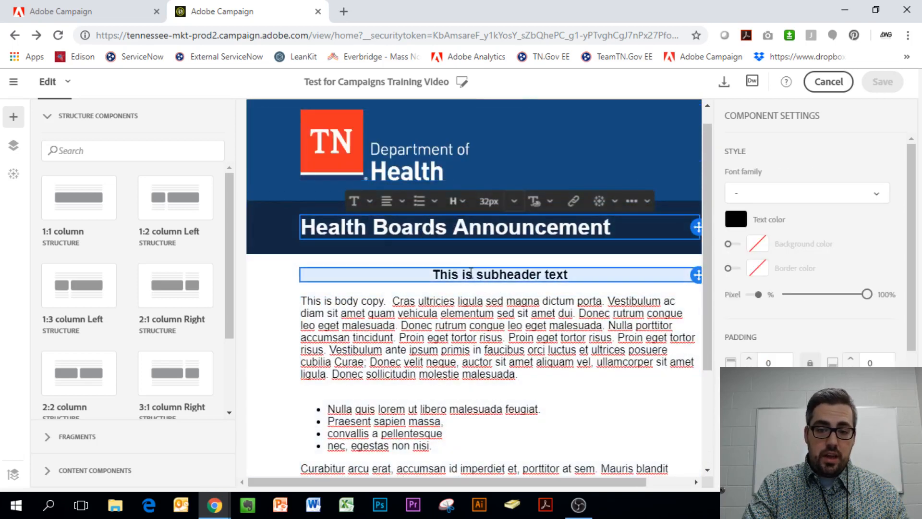
click(471, 272)
click(446, 347)
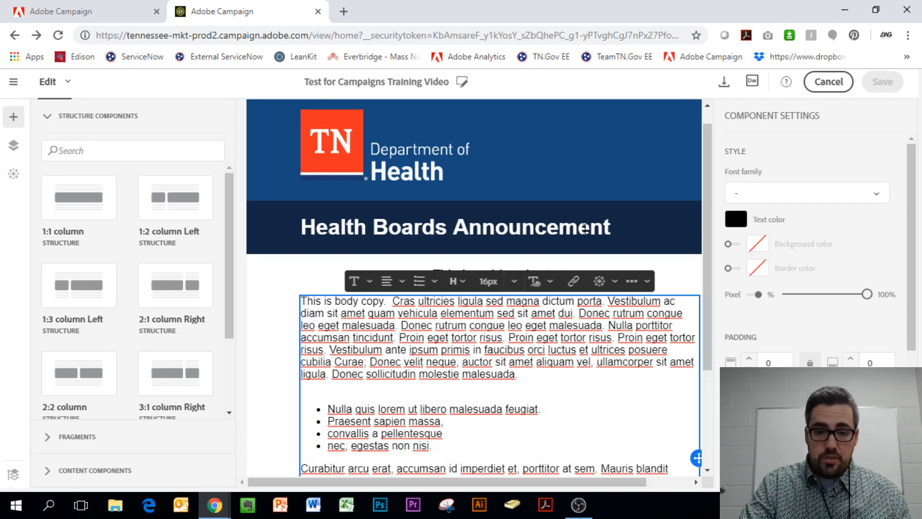
key(ctrl+a)
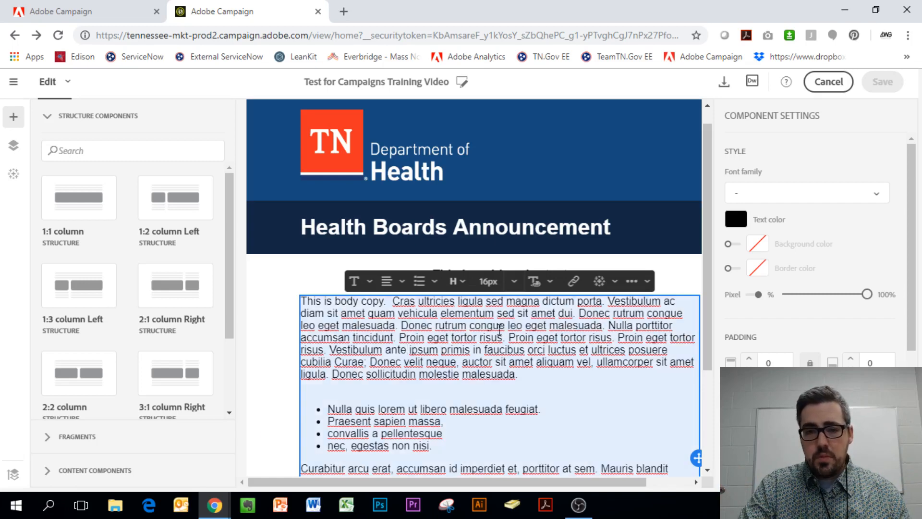
scroll(499, 327, down, 1)
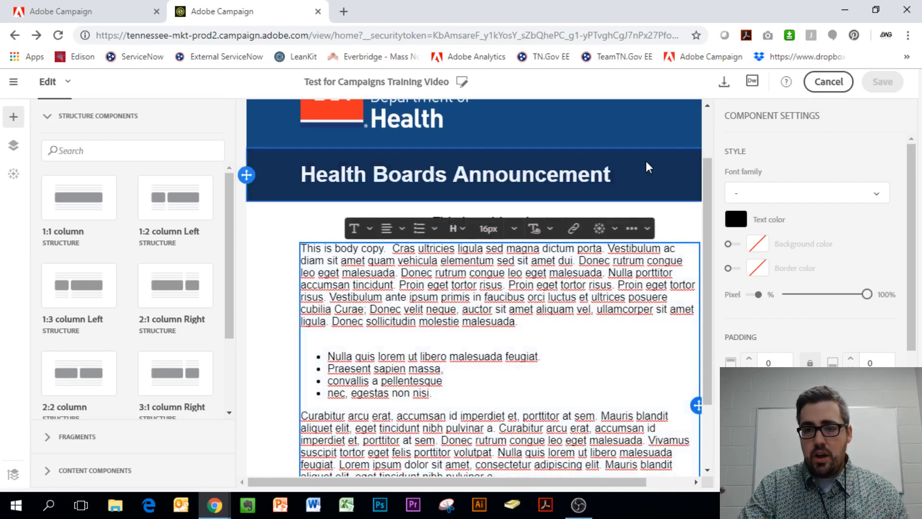
key(ctrl+a)
scroll(513, 379, down, 2)
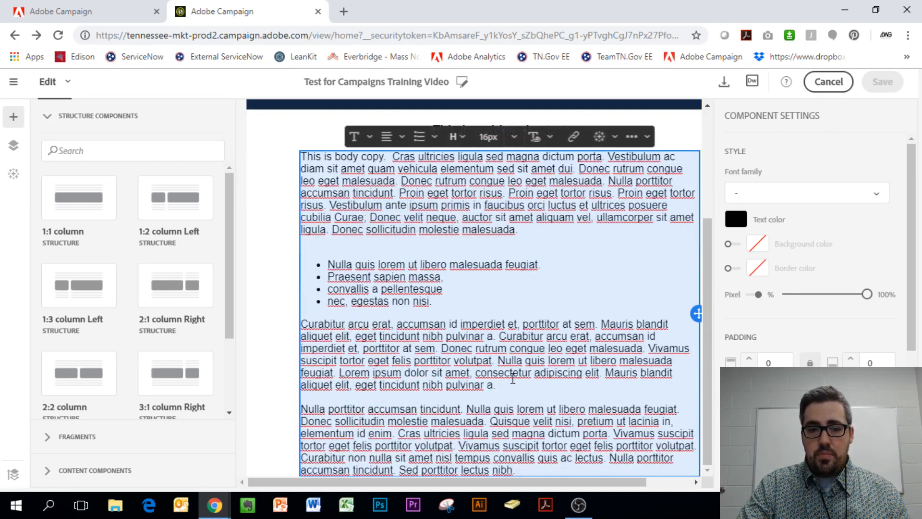
scroll(513, 378, up, 2)
click(506, 257)
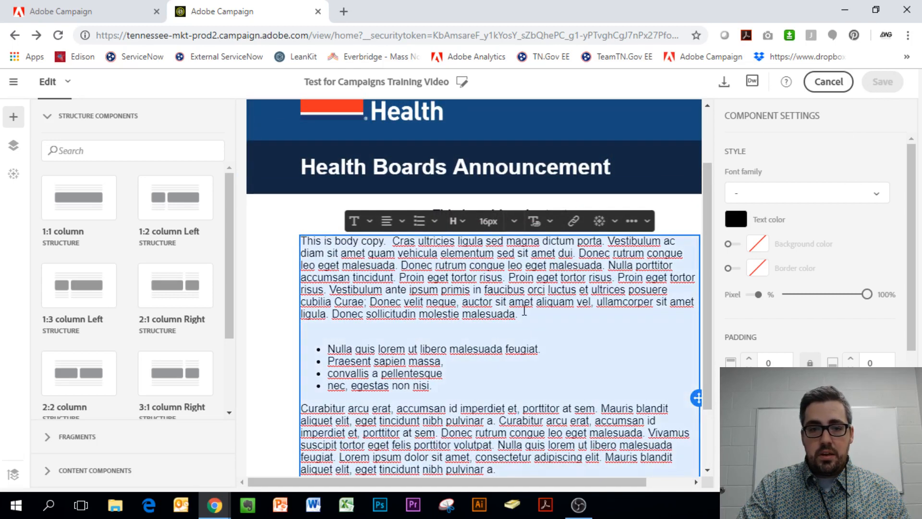
scroll(504, 216, up, 2)
- Enter "Test for Campaigns Training Video" as the subject in the email properties
click(463, 84)
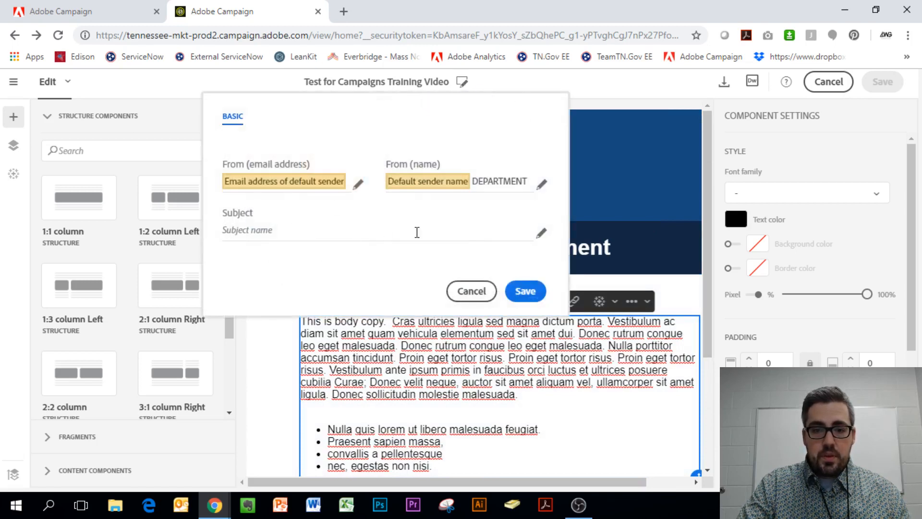
click(483, 288)
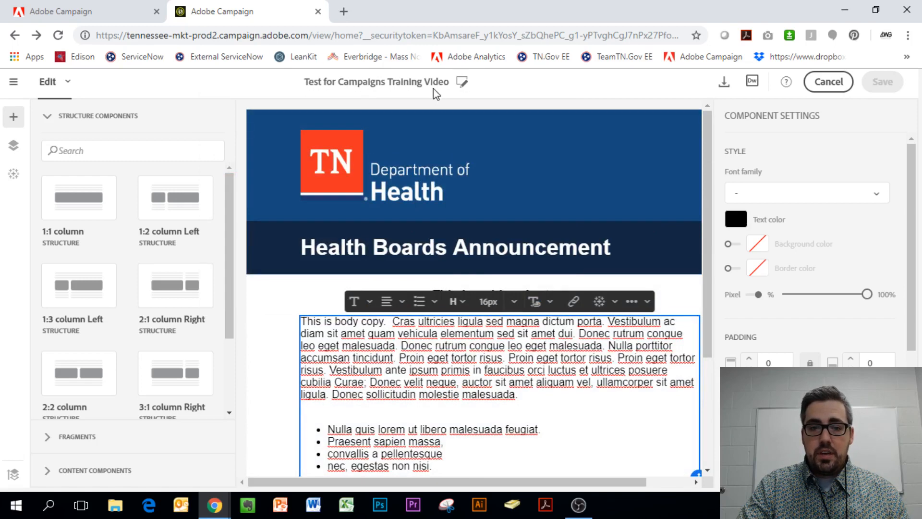
click(462, 83)
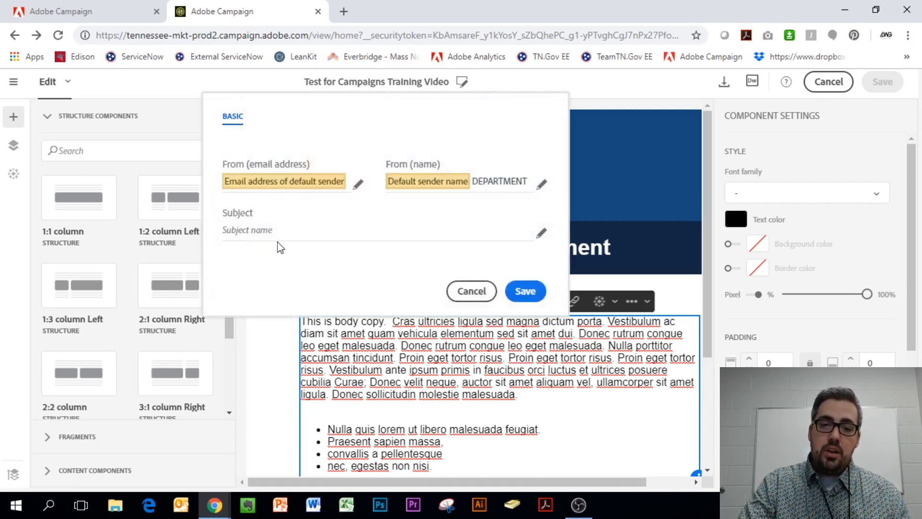
click(264, 228)
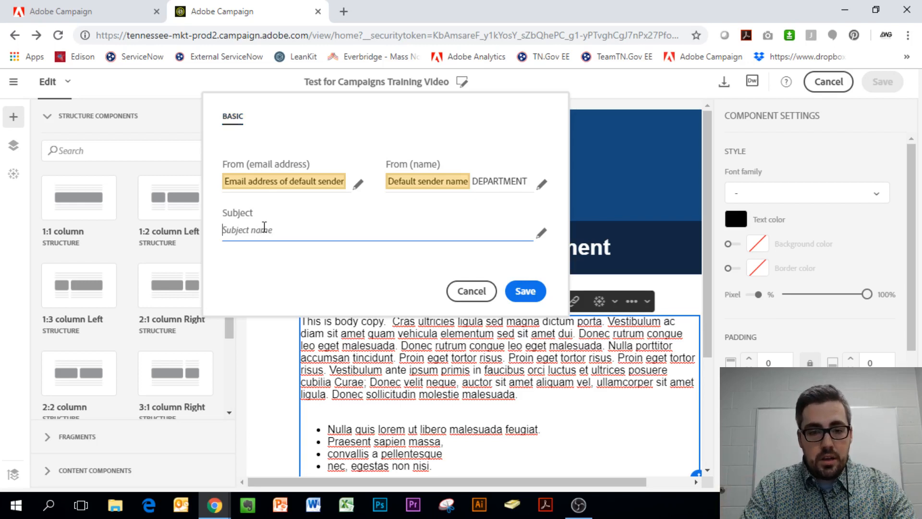
text(Test for)
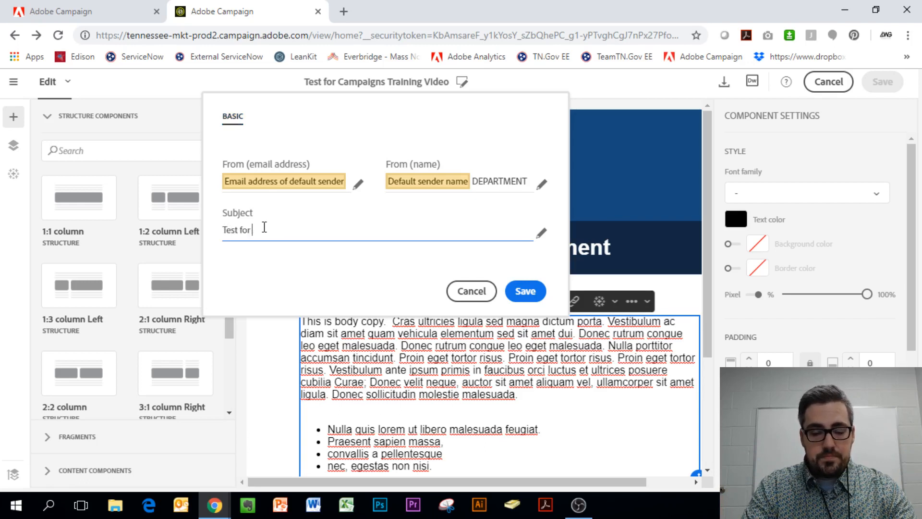
text( Campaigns T)
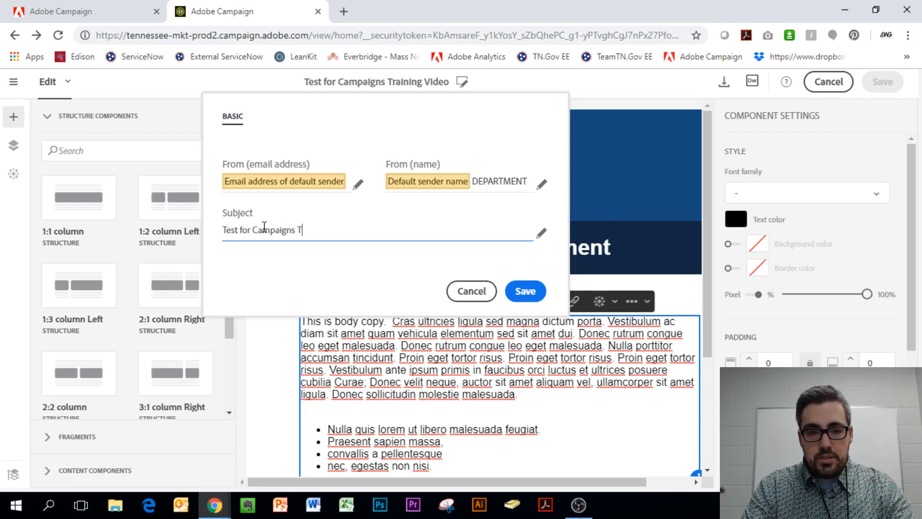
text(raining Video)
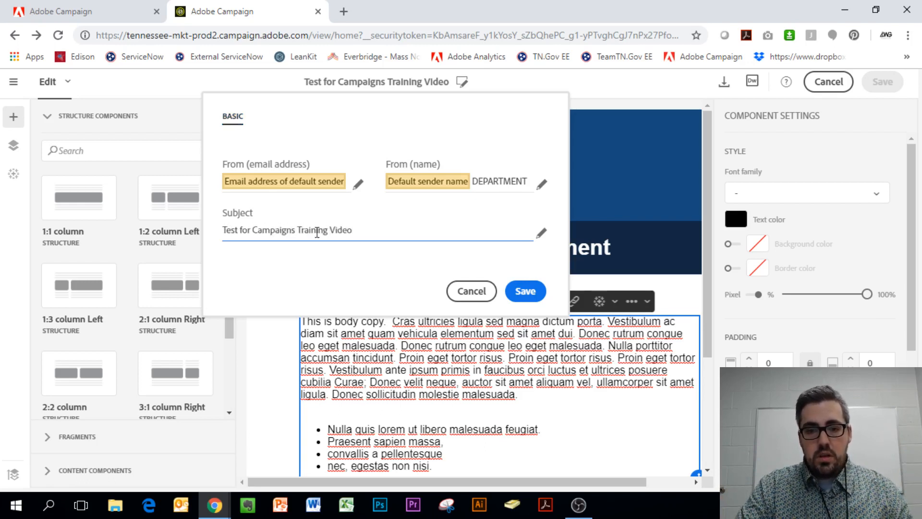
- Edit the subject with the personalization fields shown, and insert "Welcome" with spacing before the existing subject text
click(541, 234)
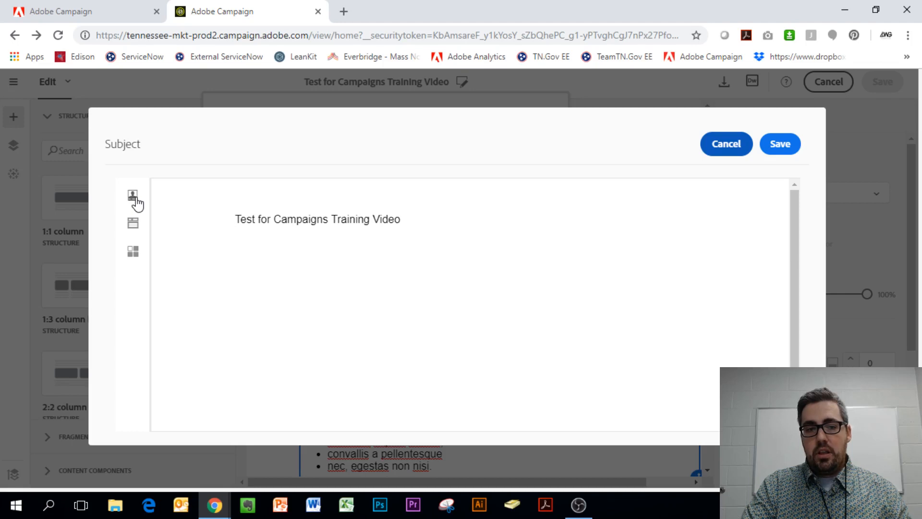
click(419, 221)
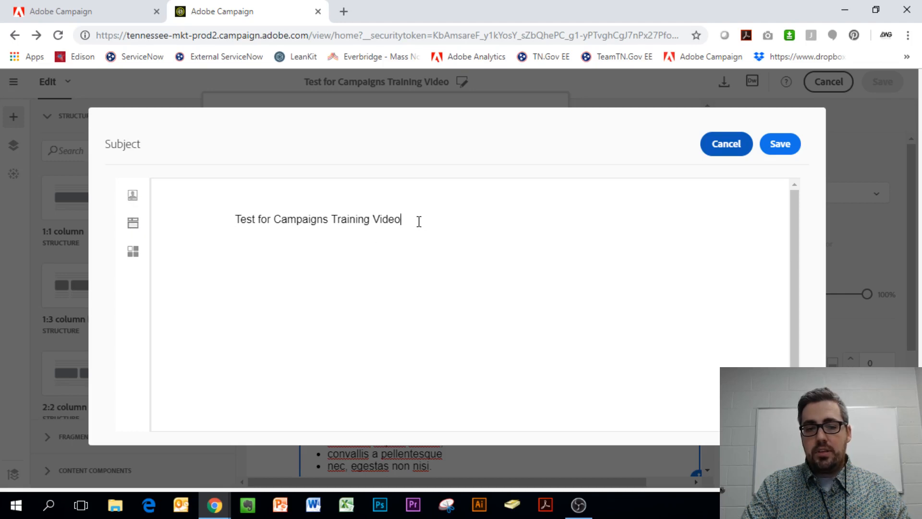
click(132, 198)
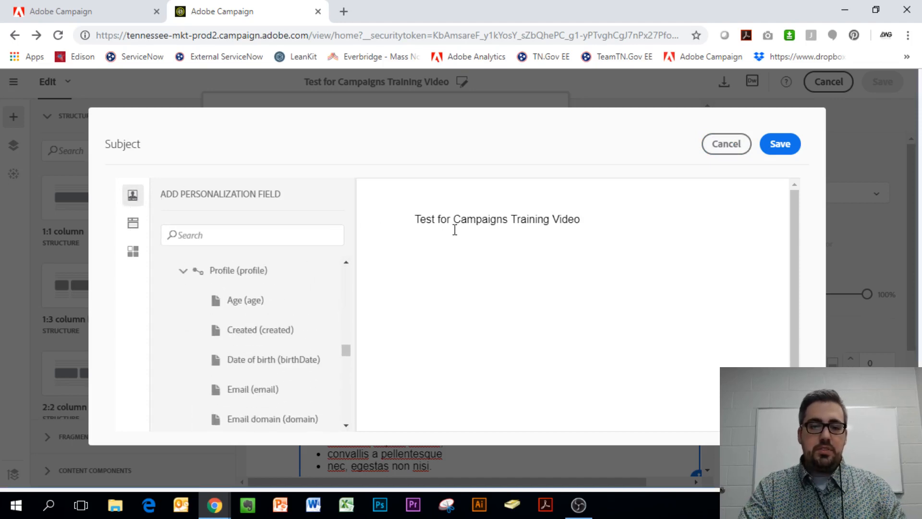
mouse_move(350, 354)
mouse_down()
mouse_move(350, 374)
mouse_move(346, 358)
mouse_up()
click(266, 366)
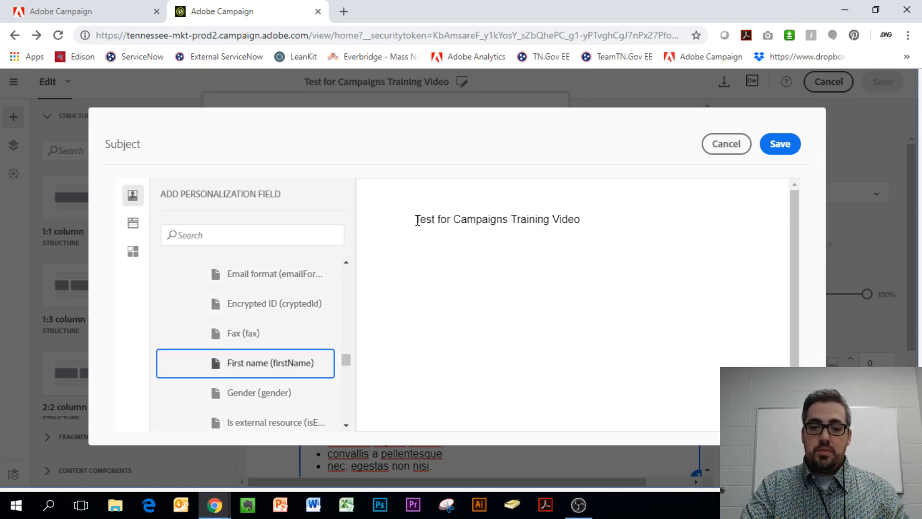
text(Welcome,)
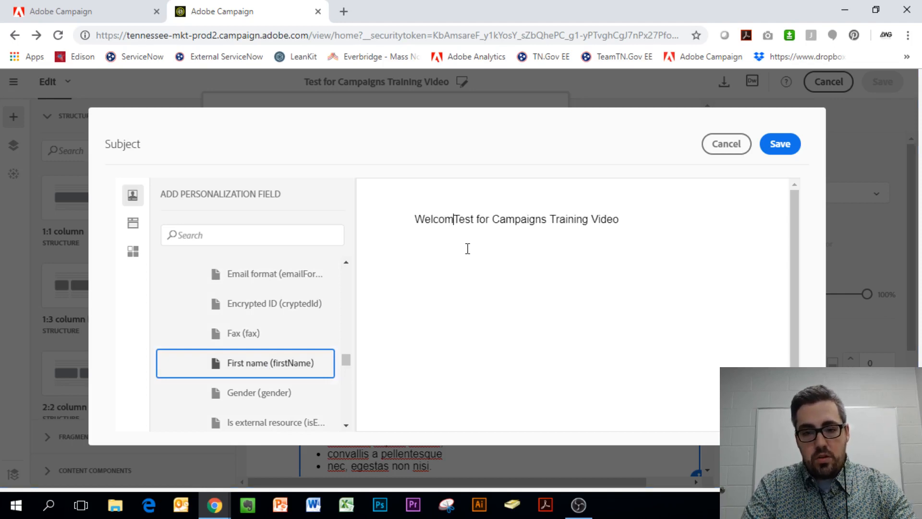
key(BackSpace)
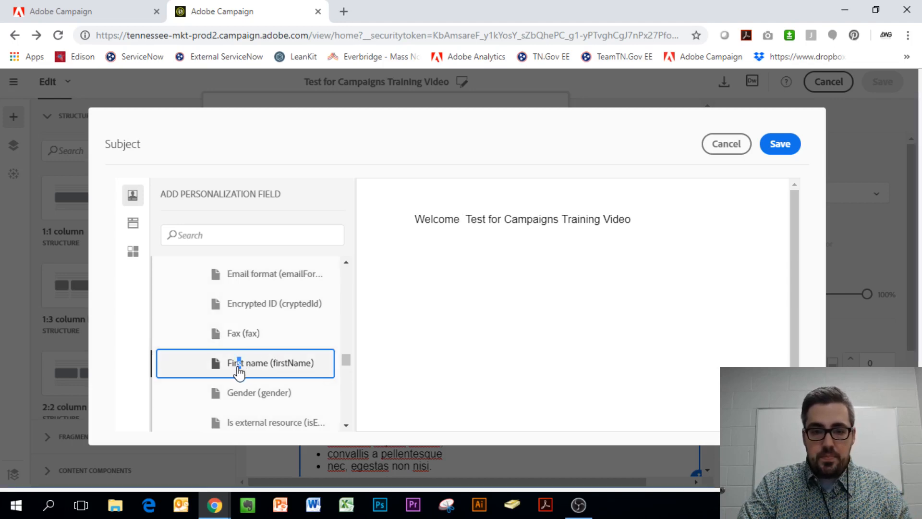
- Try to add the First name field to the subject and look through the list of personalization fields
drag(239, 365, 446, 238)
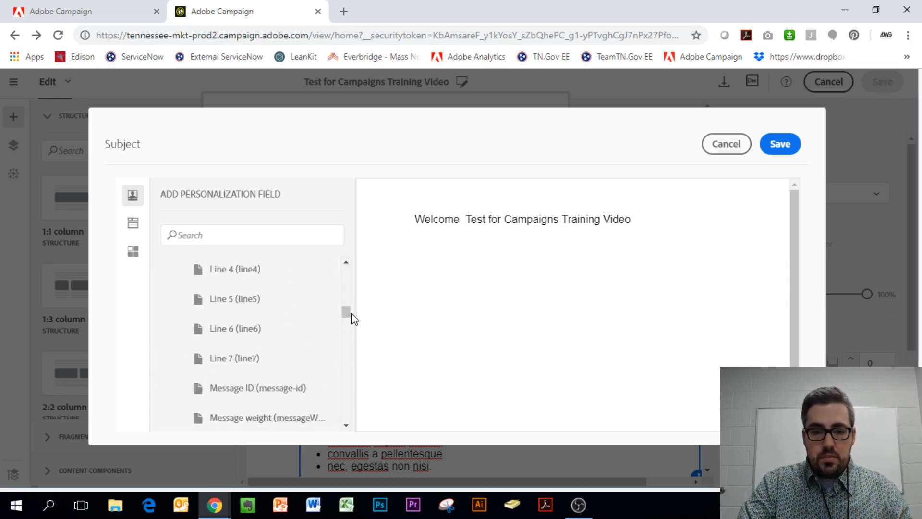
drag(346, 316, 348, 285)
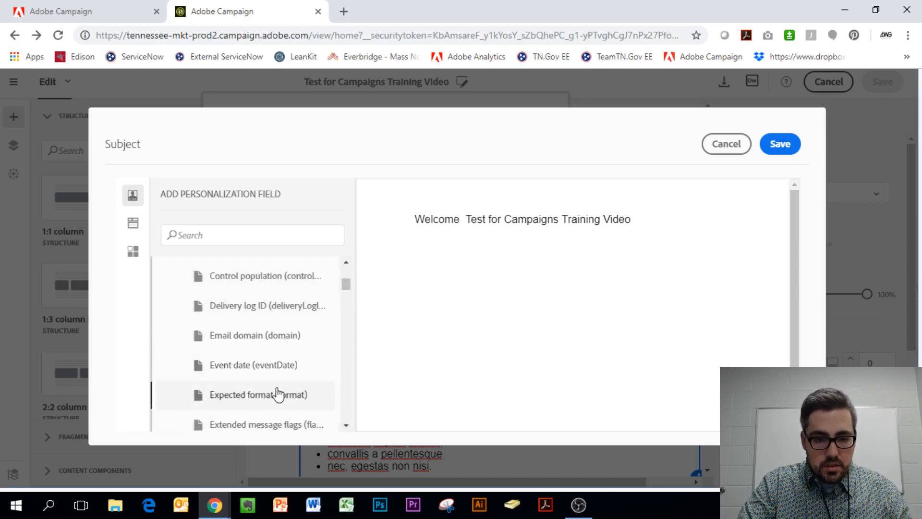
click(347, 404)
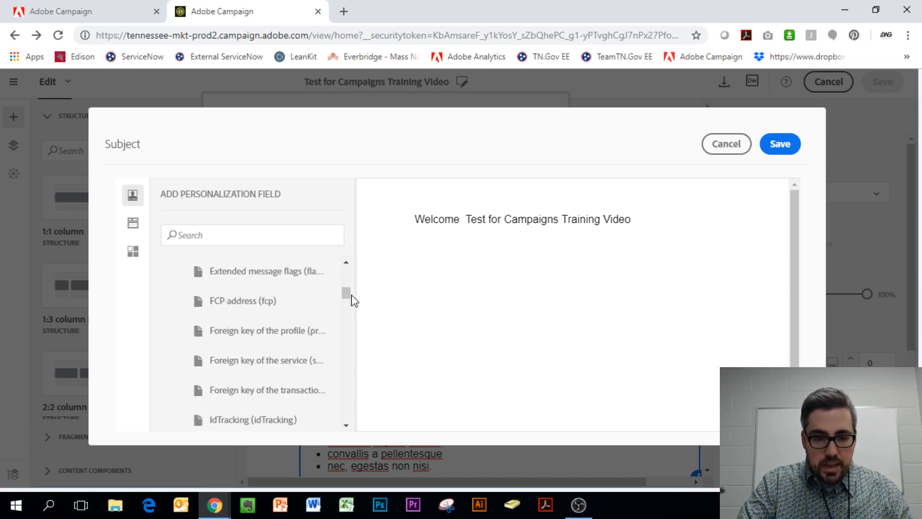
click(348, 425)
click(346, 426)
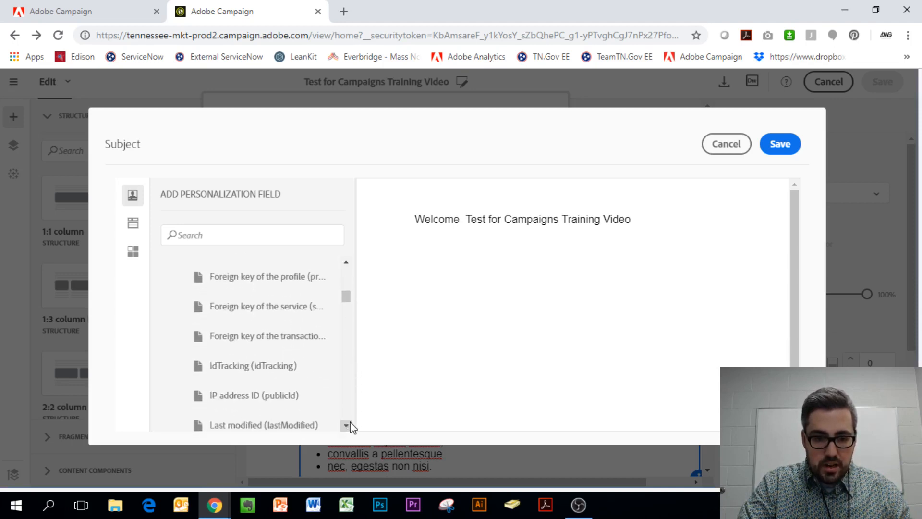
click(346, 425)
click(347, 262)
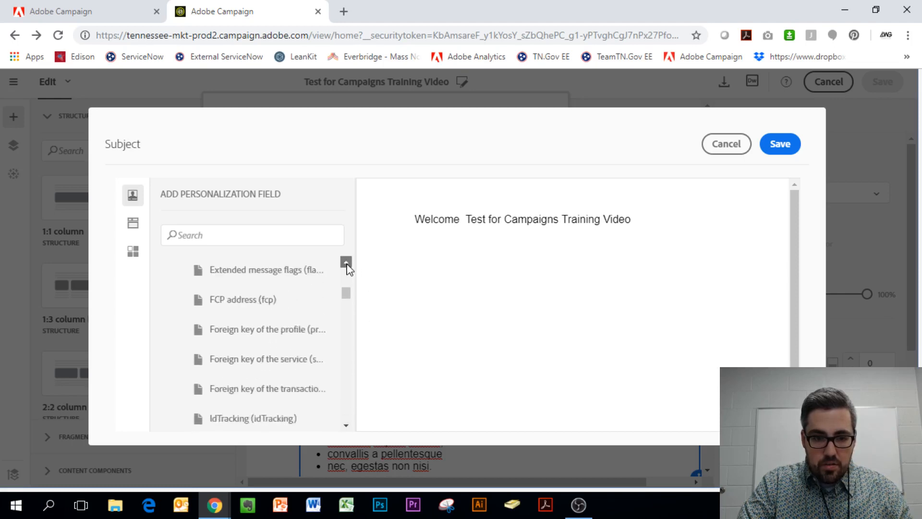
click(346, 263)
click(346, 425)
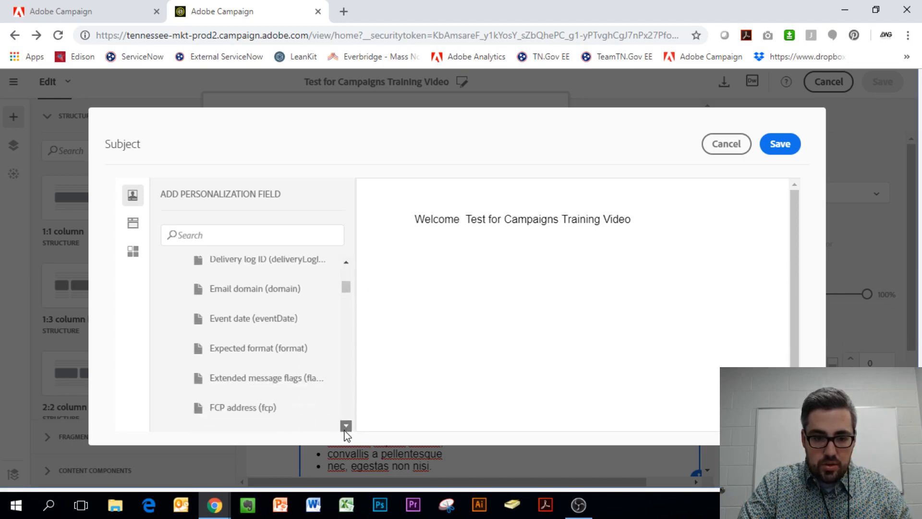
click(345, 426)
click(346, 425)
click(346, 425)
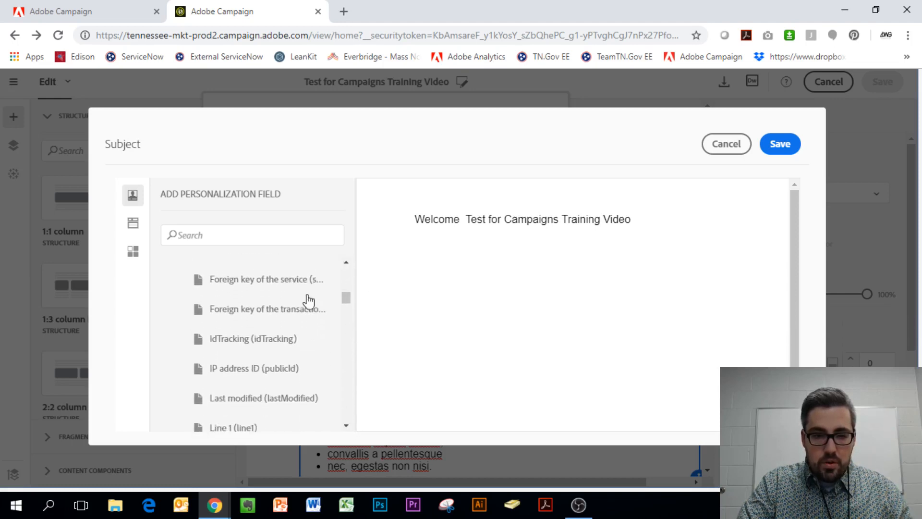
- Search the personalization fields for "first" and insert the profile's First name (firstName) field after "Welcome" in the subject
click(222, 235)
text(first)
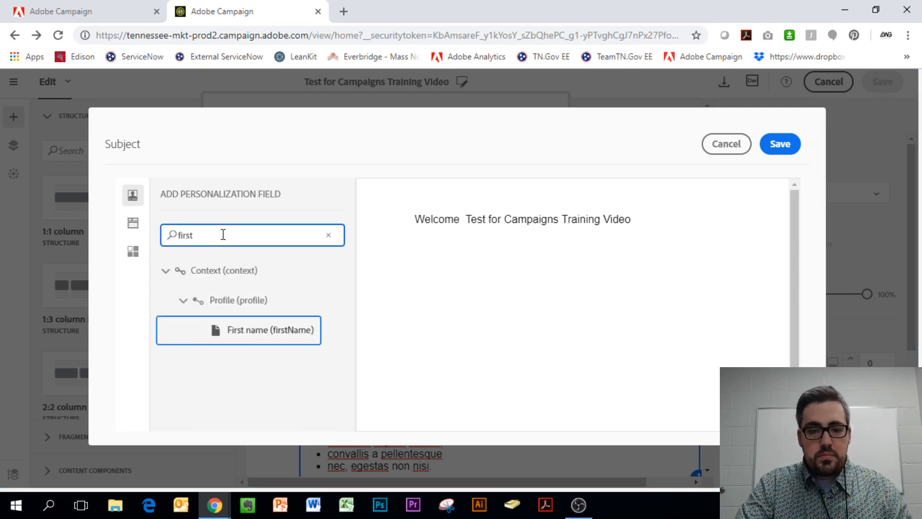
click(234, 331)
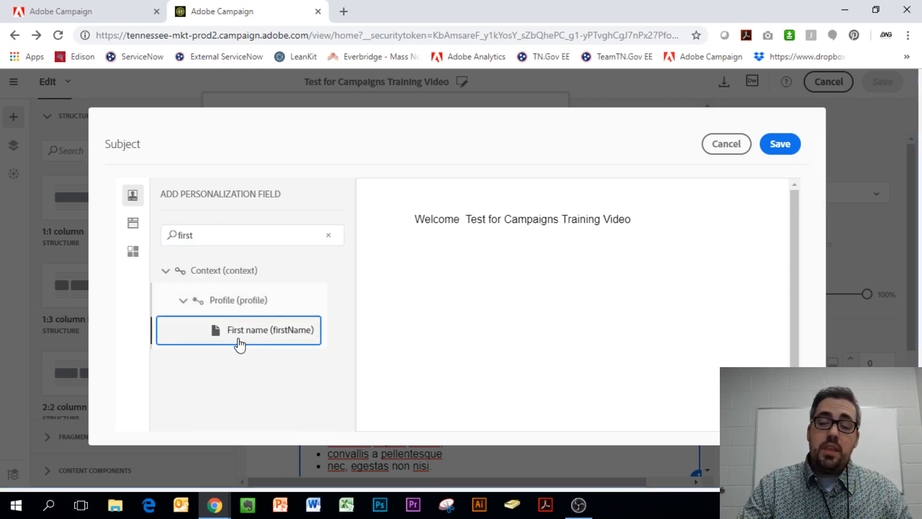
double_click(239, 344)
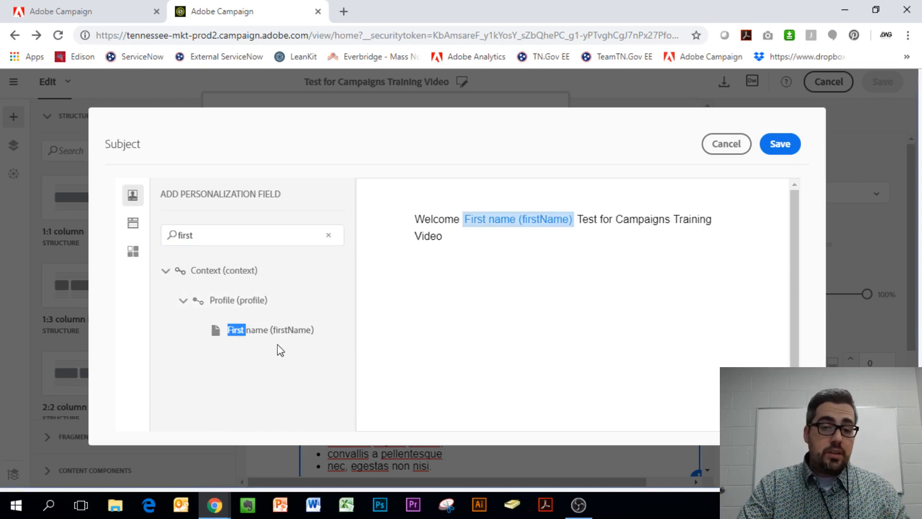
- Add a comma and space after the First name field, and save both the subject and the email properties
click(466, 232)
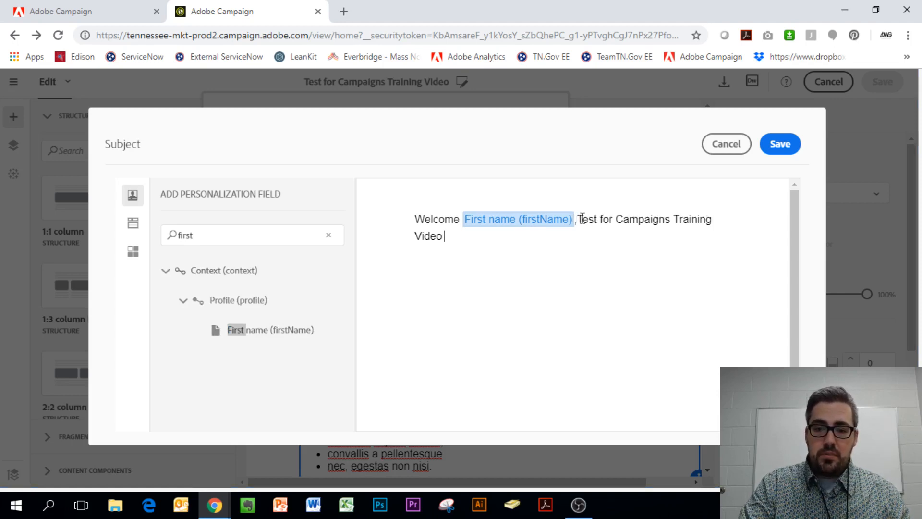
text(,)
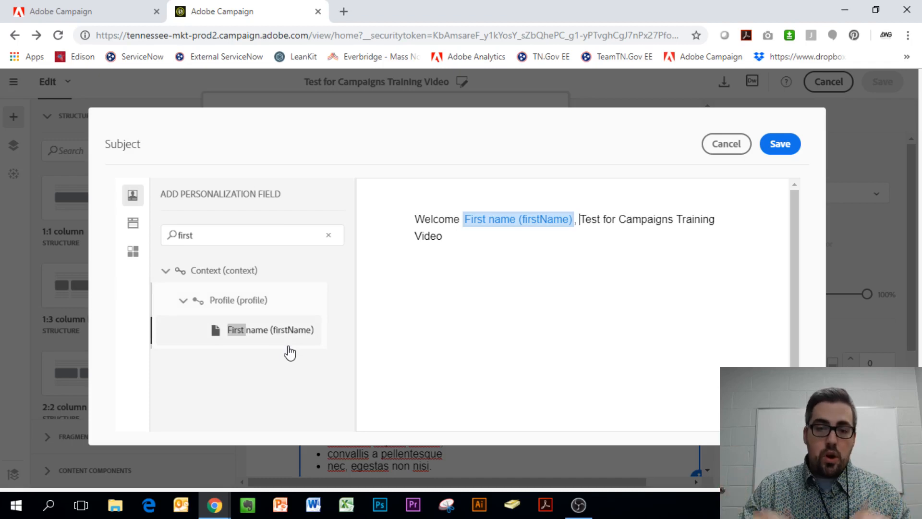
click(782, 145)
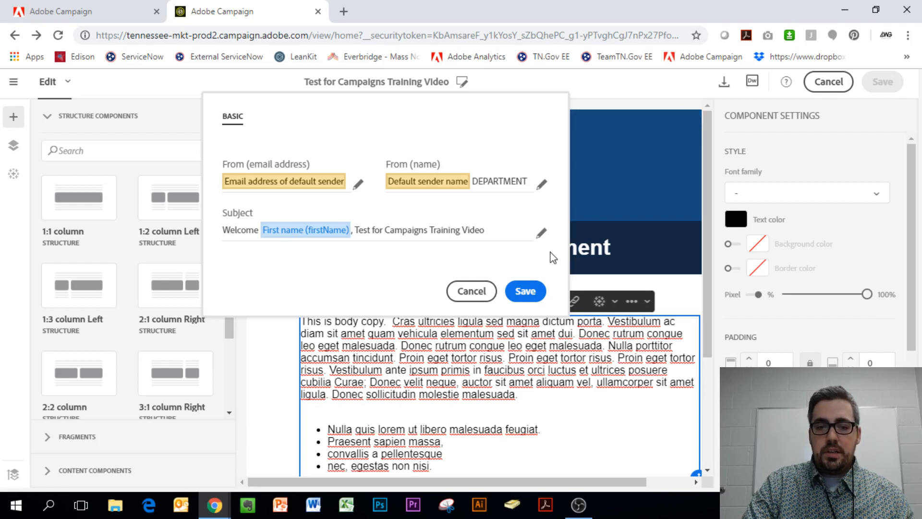
click(527, 290)
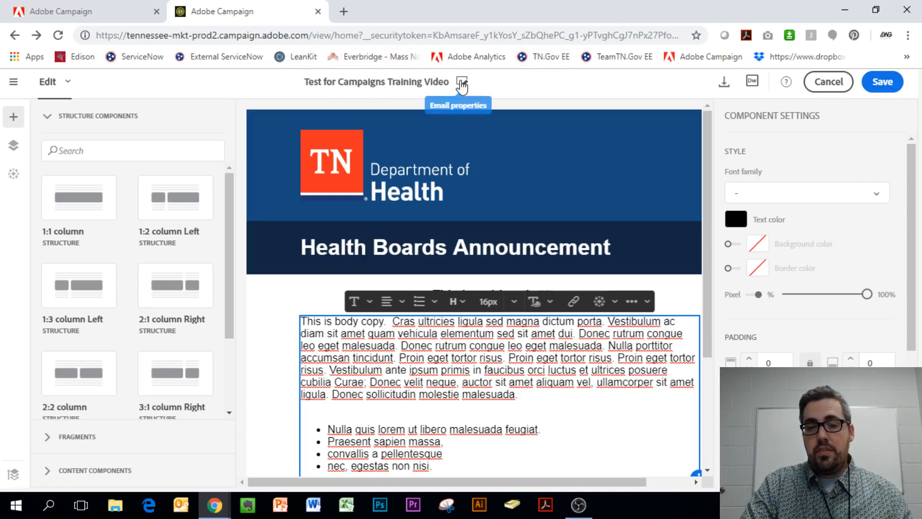
- Recheck the personalized subject in the email properties without changes, and save the edited email content
click(462, 84)
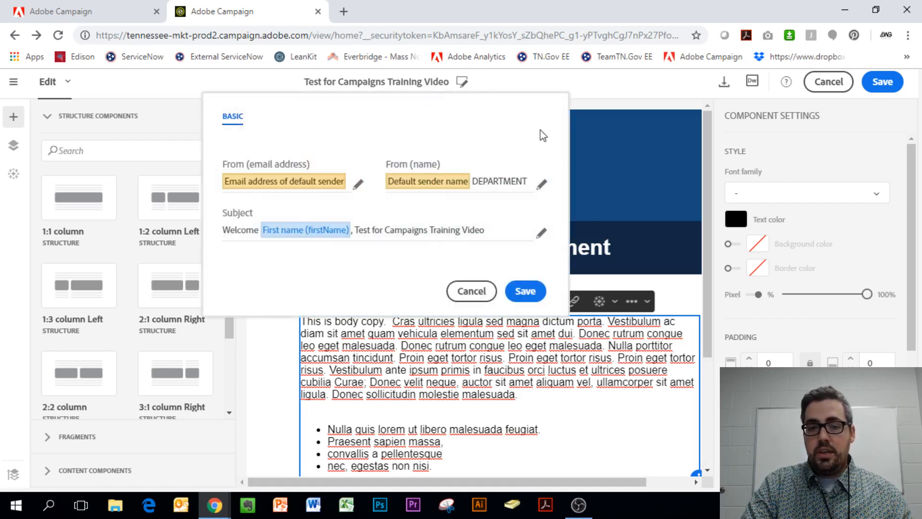
click(471, 290)
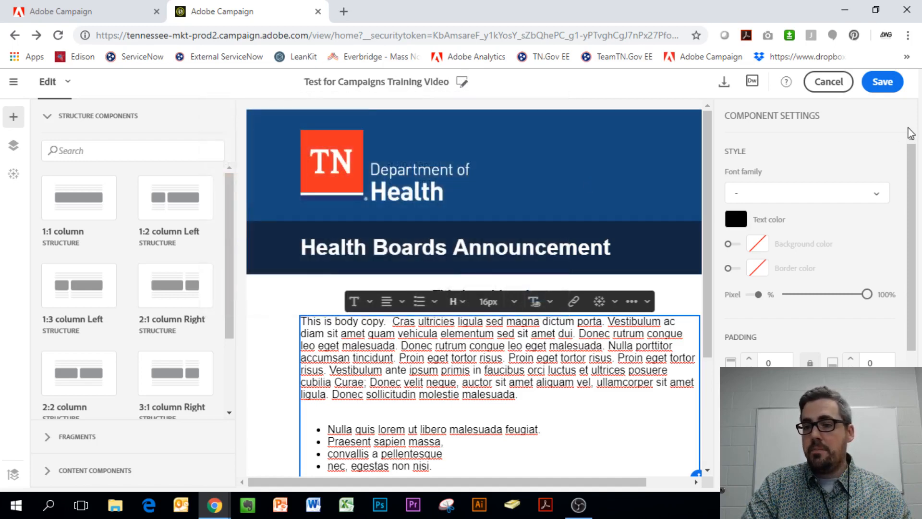
key(ctrl+a)
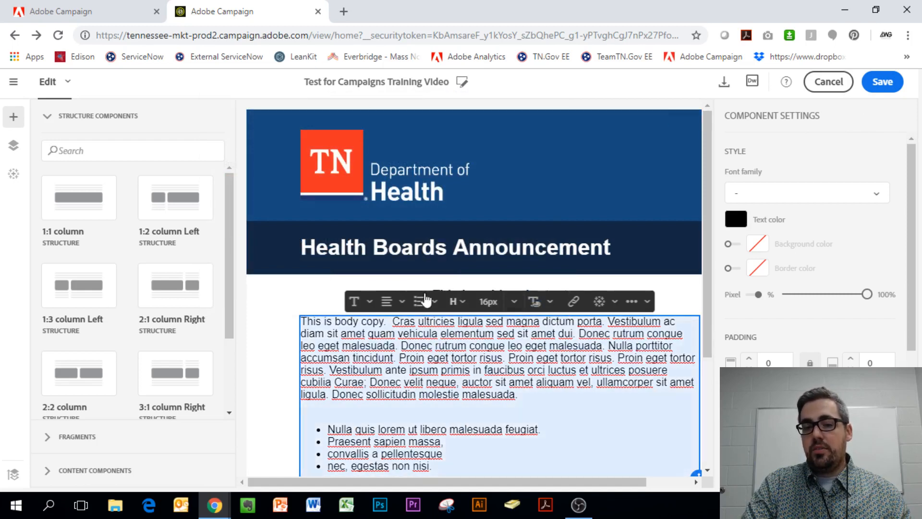
click(887, 92)
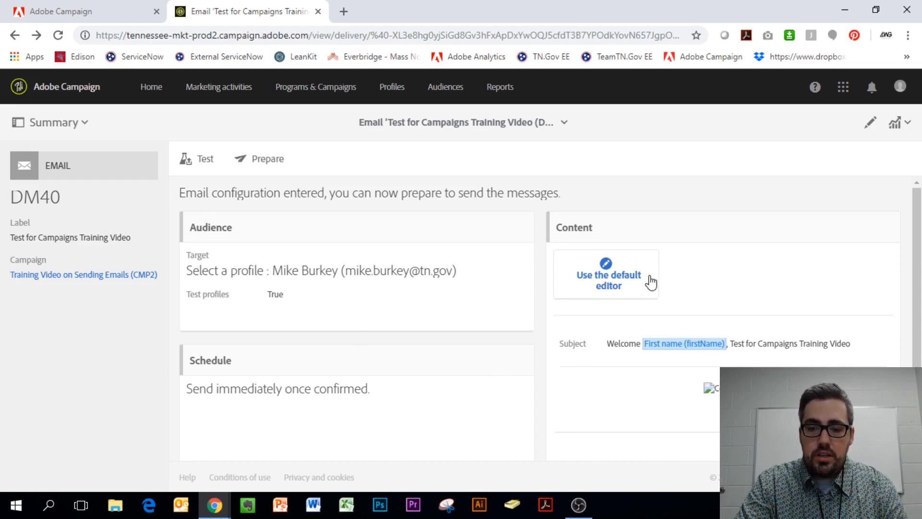
- Review the saved content in the default editor, close it, and run the send preparation for the email
click(601, 284)
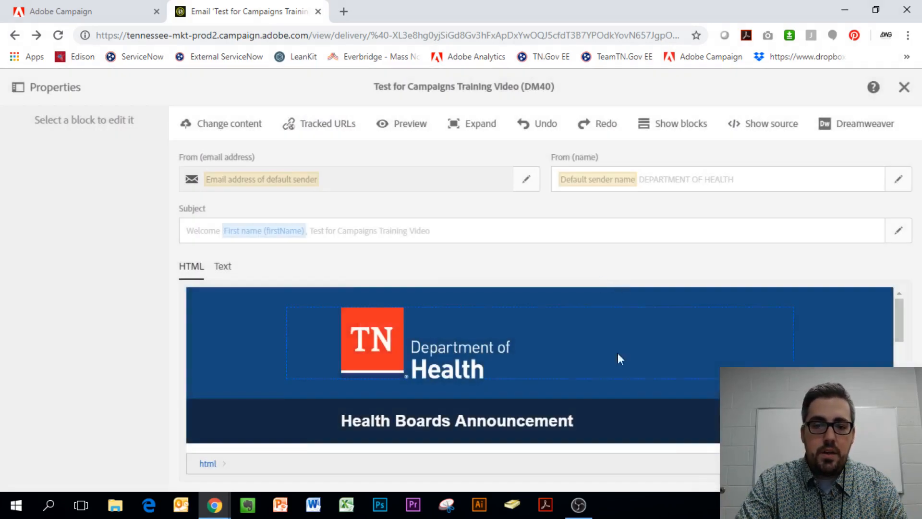
click(903, 87)
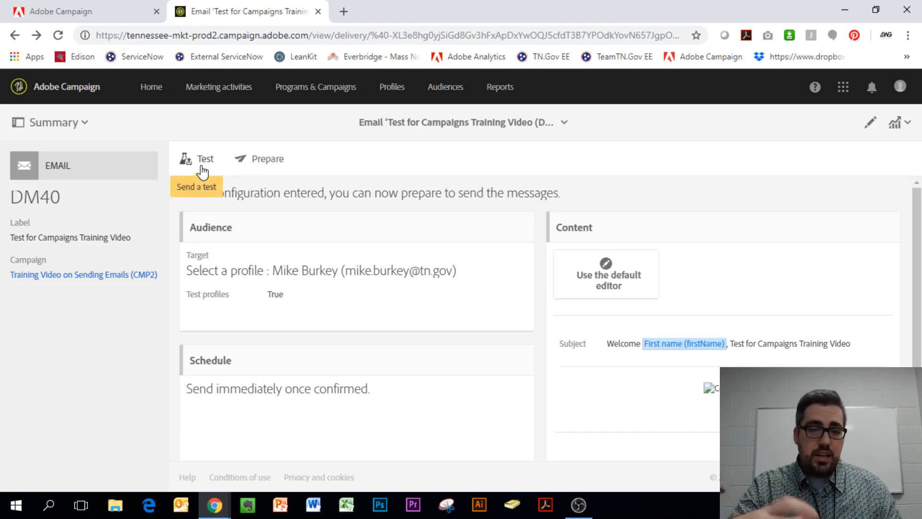
click(268, 159)
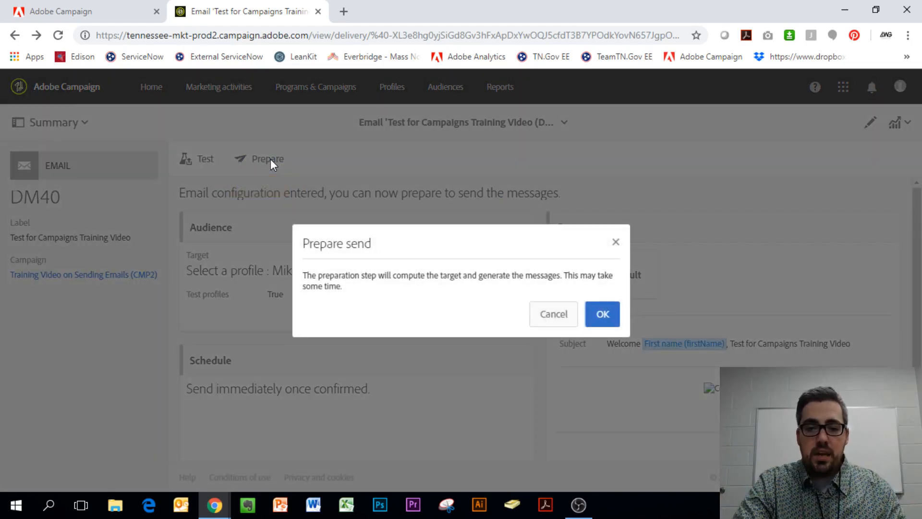
click(603, 314)
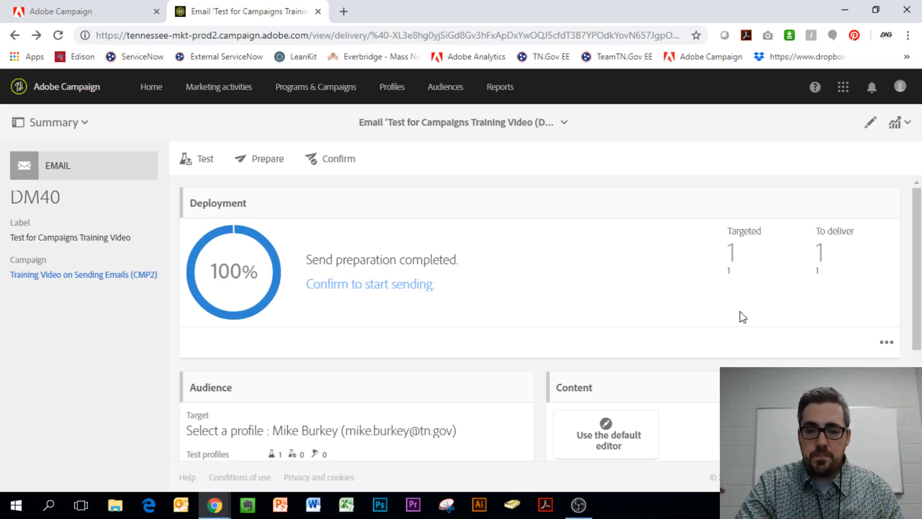
- Examine the deployment's log, sending logs, exclusion logs and exclusion causes, and close the deployment details
click(887, 343)
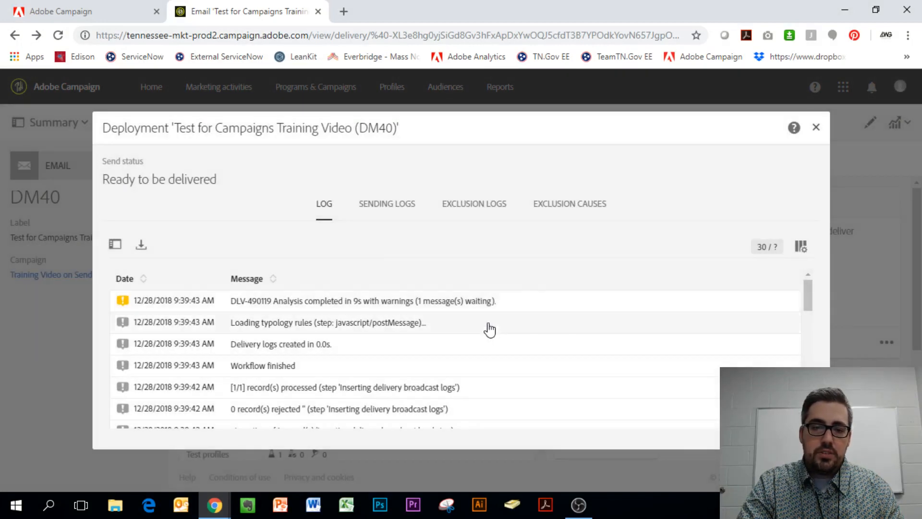
scroll(487, 333, down, 2)
scroll(488, 336, up, 2)
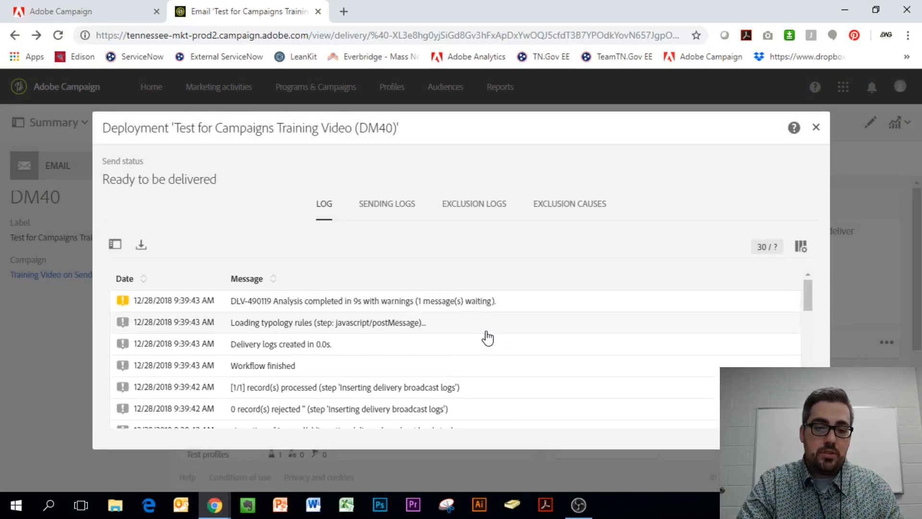
click(374, 204)
click(474, 212)
click(562, 216)
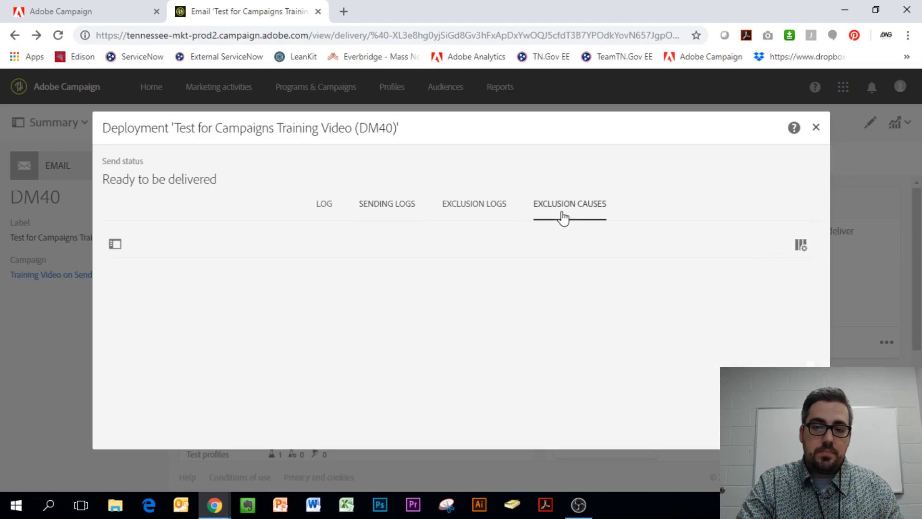
click(396, 214)
click(326, 208)
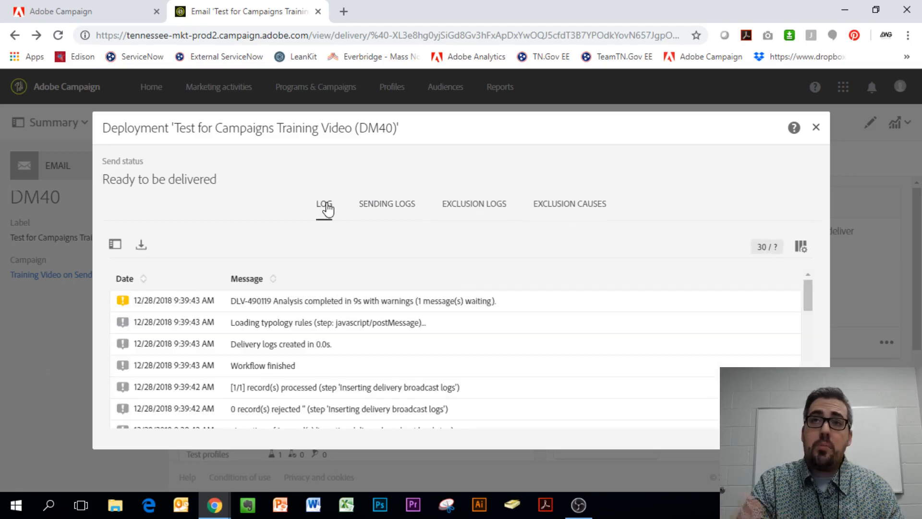
click(817, 128)
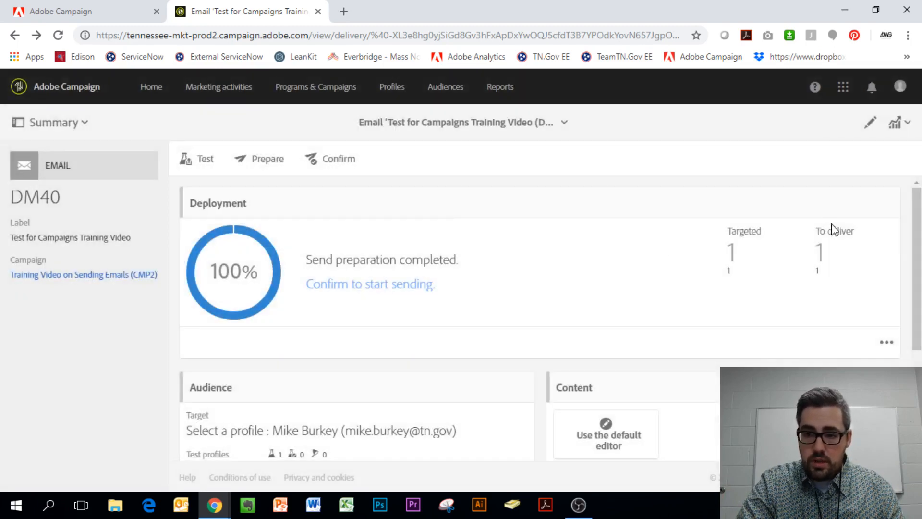
- Recheck the audience and content summary, and confirm sending the prepared email immediately
scroll(504, 306, down, 2)
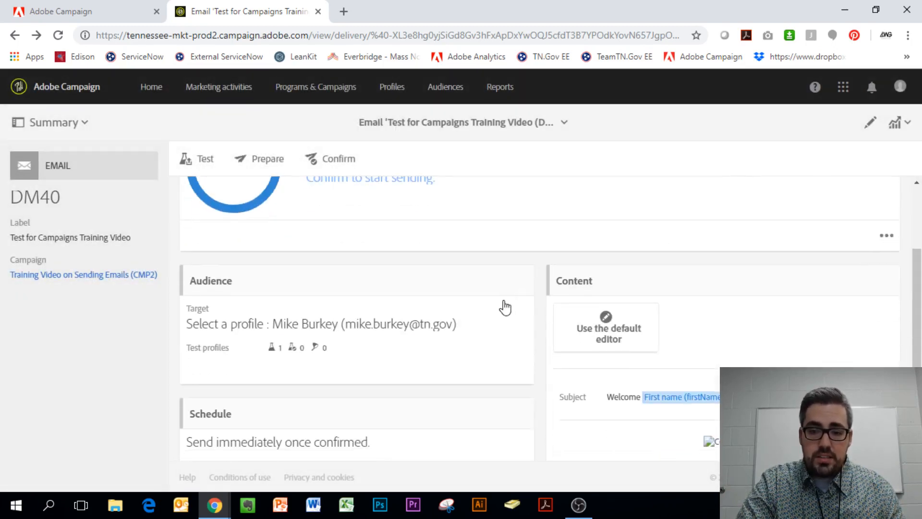
scroll(505, 305, up, 2)
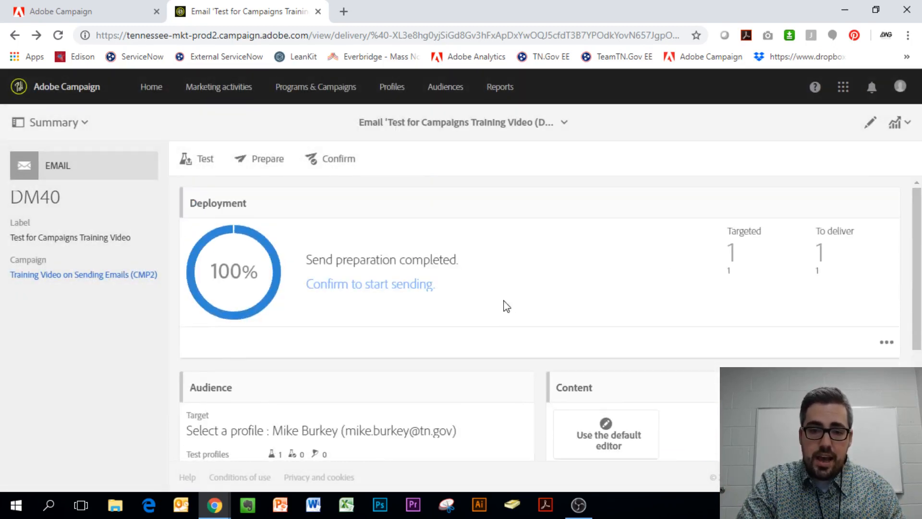
click(331, 164)
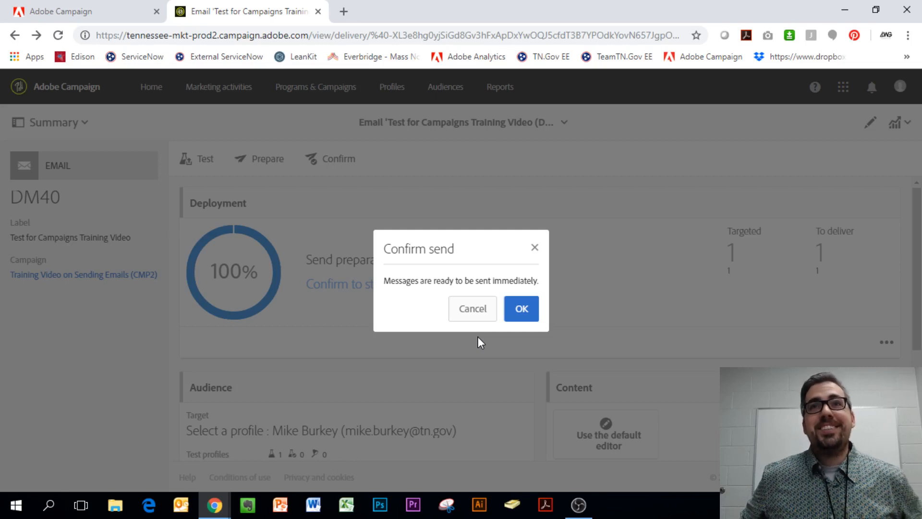
click(521, 310)
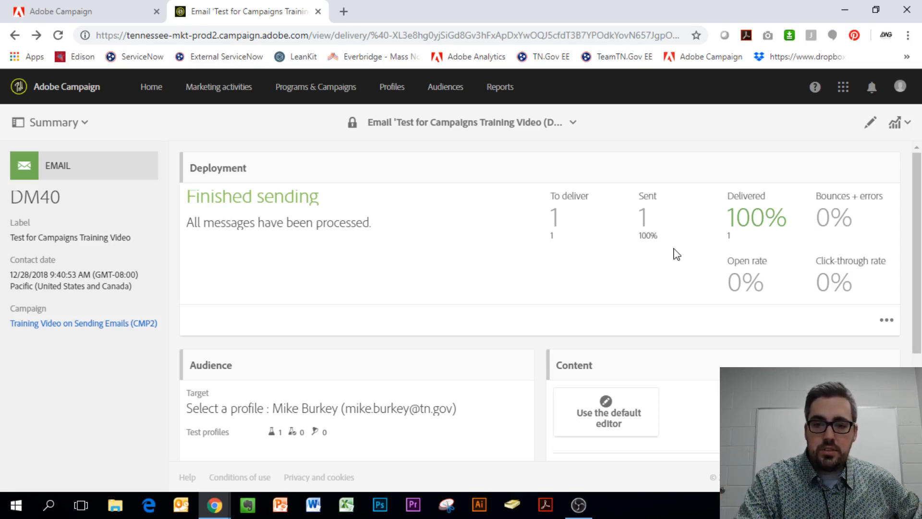
- Switch to Outlook, select the newly received Department of Health email in the inbox, and check the first name in its subject
click(180, 509)
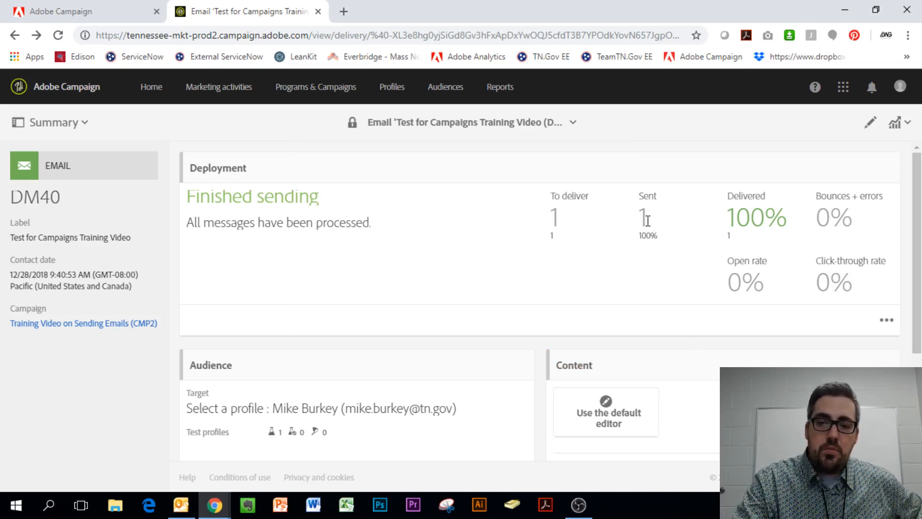
drag(648, 222, 550, 223)
click(611, 264)
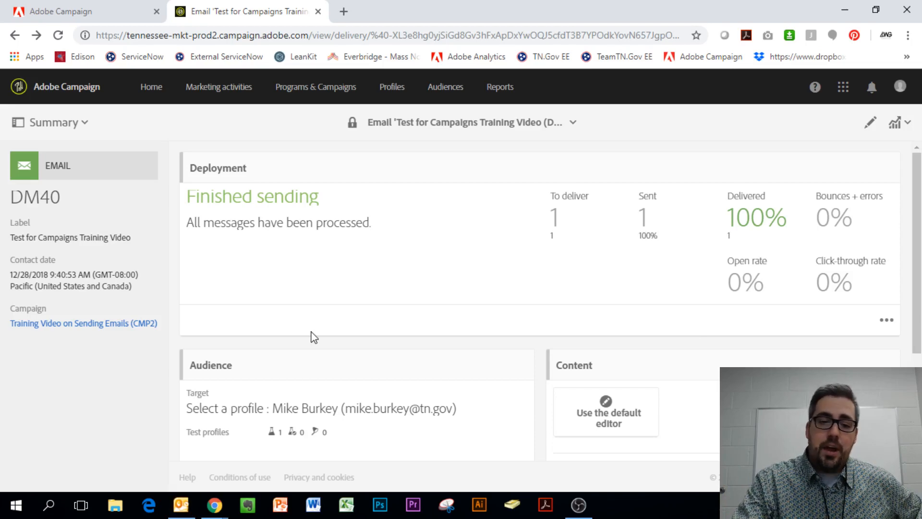
click(181, 504)
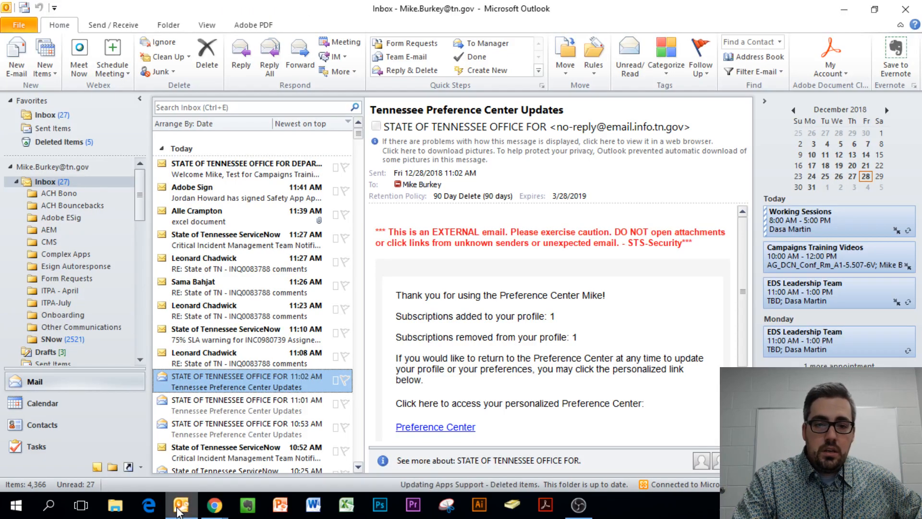
click(192, 175)
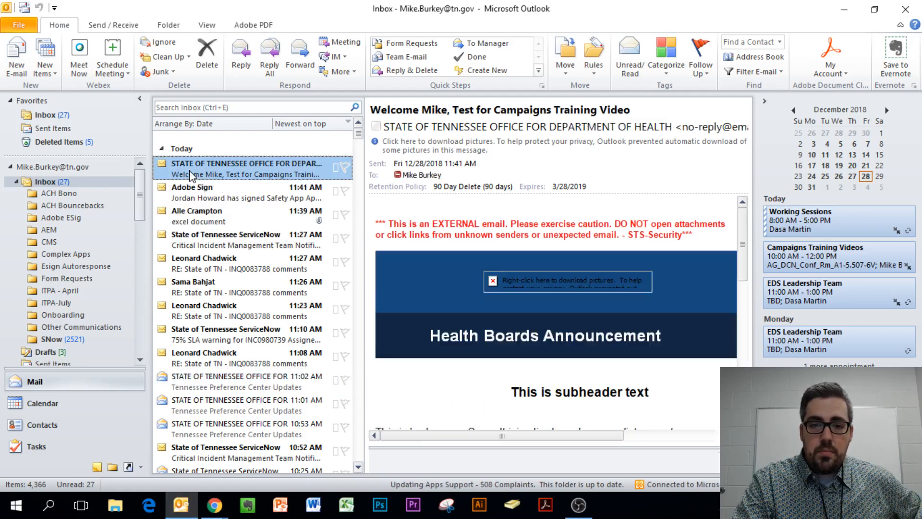
click(422, 109)
drag(423, 109, 447, 112)
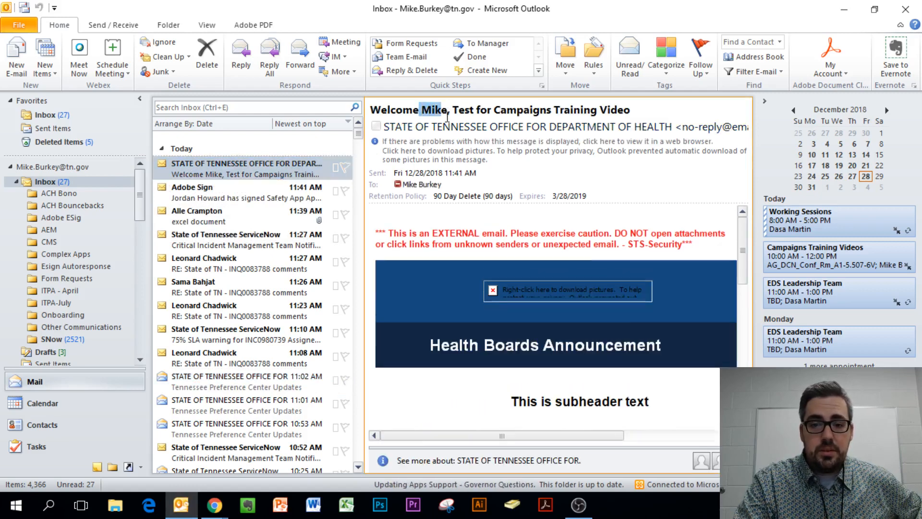
click(447, 115)
- Download the pictures in the Department of Health email and review the message body in the reading pane
click(490, 152)
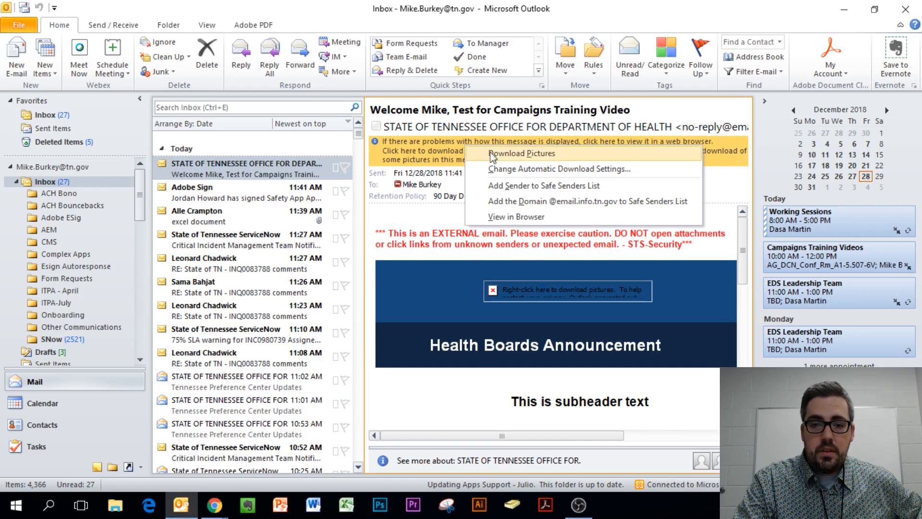
click(501, 154)
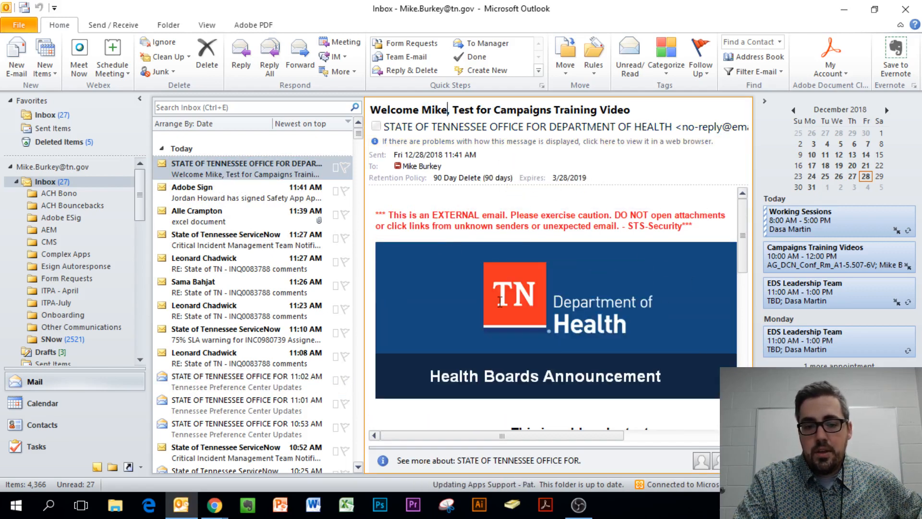
scroll(499, 298, down, 3)
scroll(498, 298, down, 8)
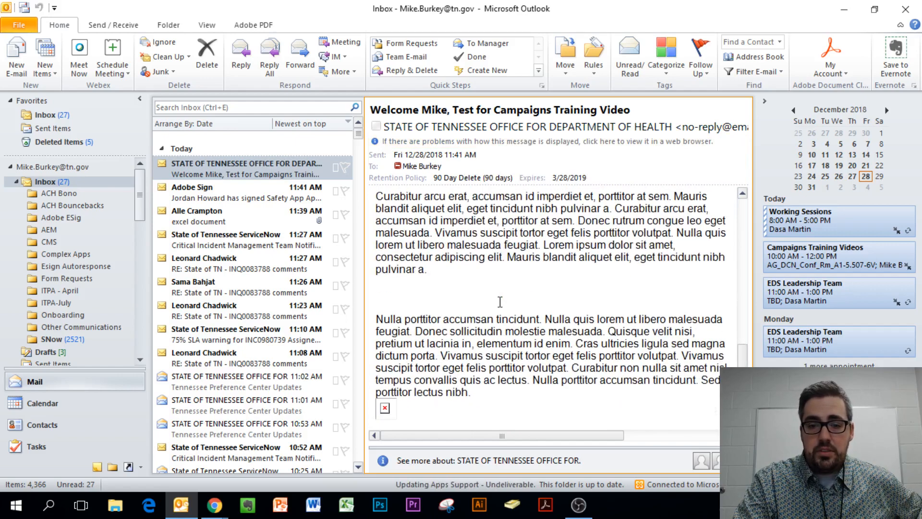
scroll(500, 302, up, 12)
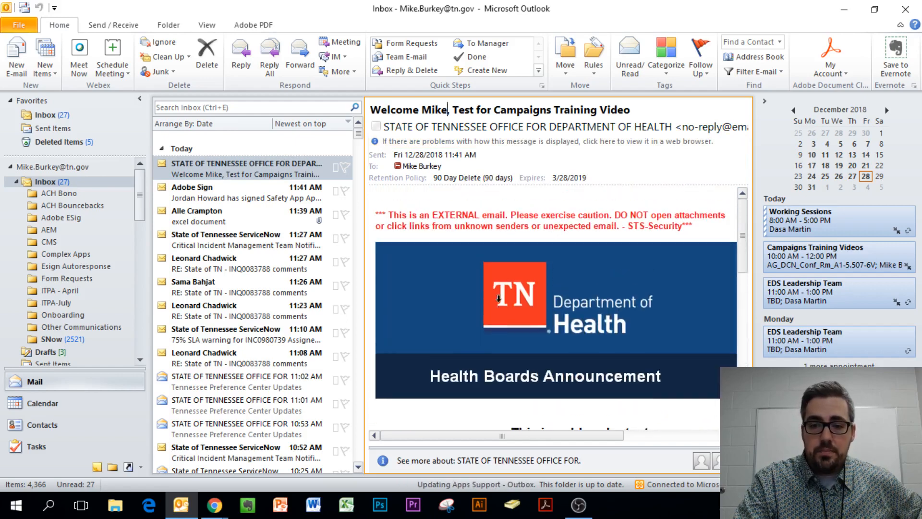
- Open the Department of Health email in its own maximized window, review its header, body copy and bullets, and close the message
double_click(215, 174)
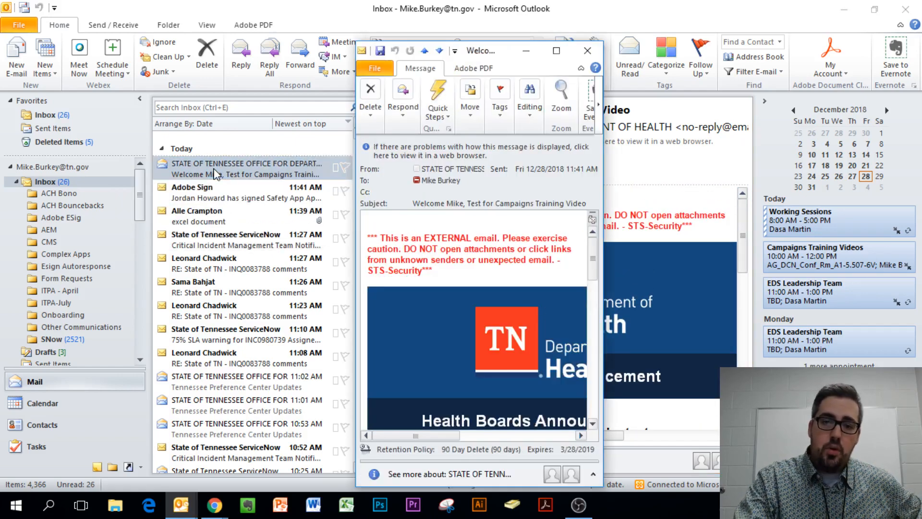
click(556, 50)
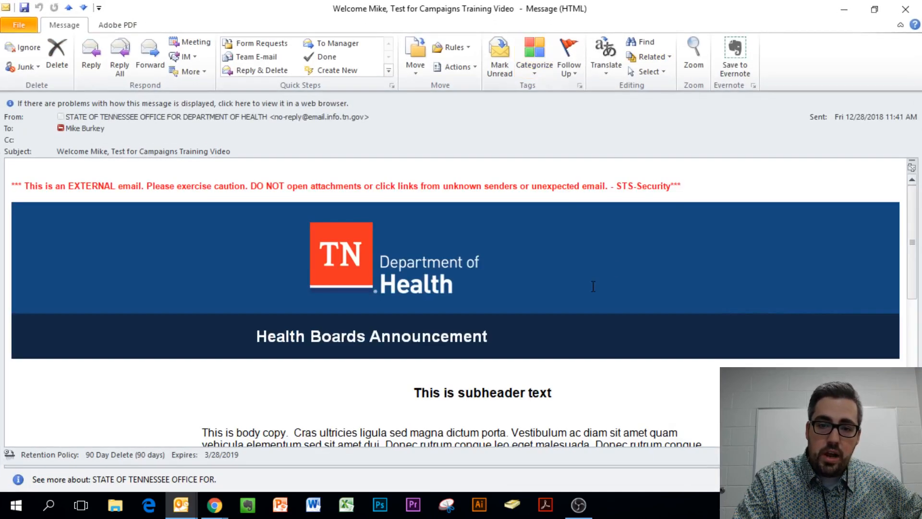
scroll(568, 296, down, 3)
scroll(568, 296, down, 4)
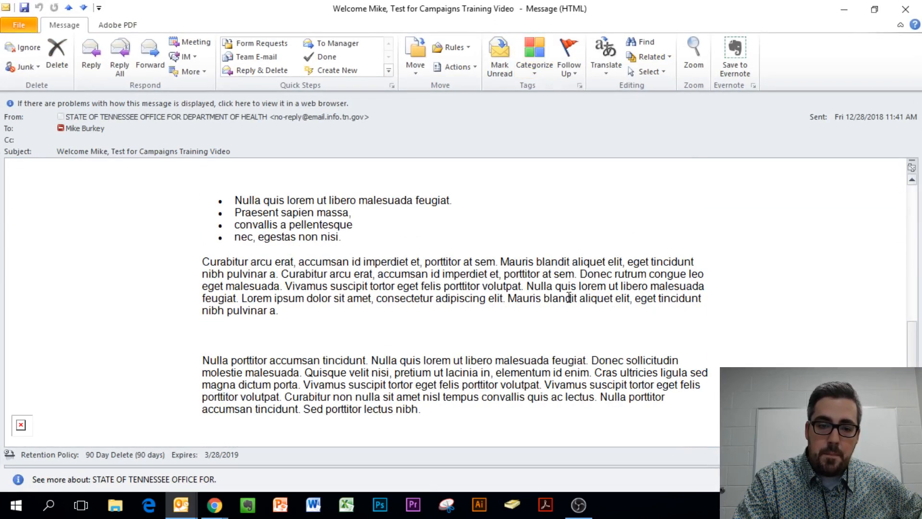
scroll(568, 298, up, 7)
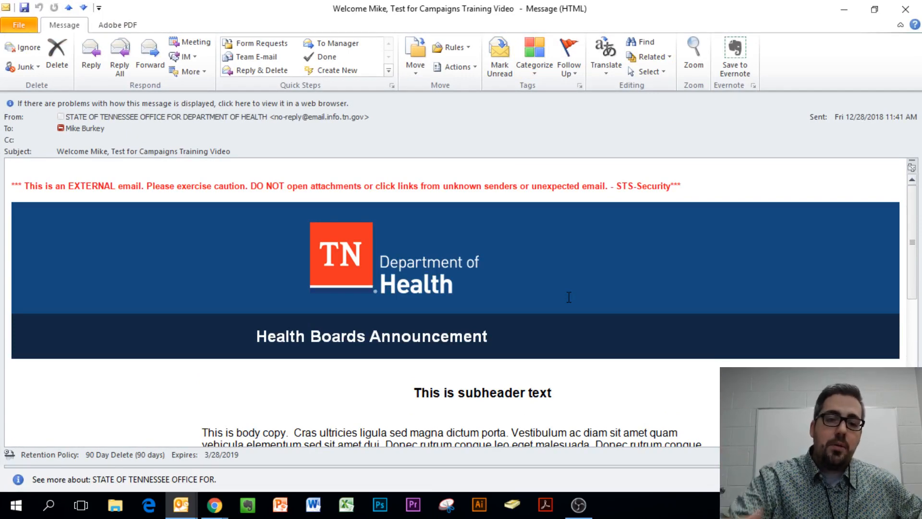
scroll(477, 291, down, 5)
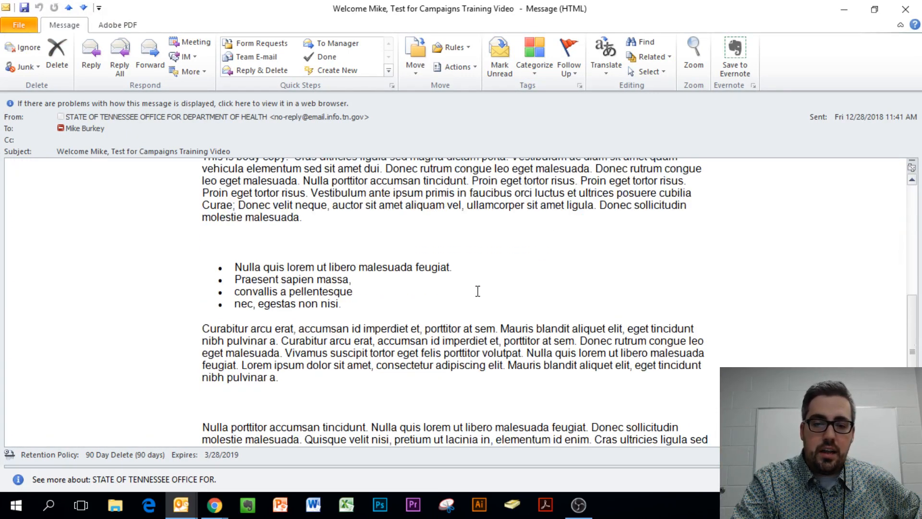
scroll(477, 291, down, 2)
scroll(478, 291, up, 6)
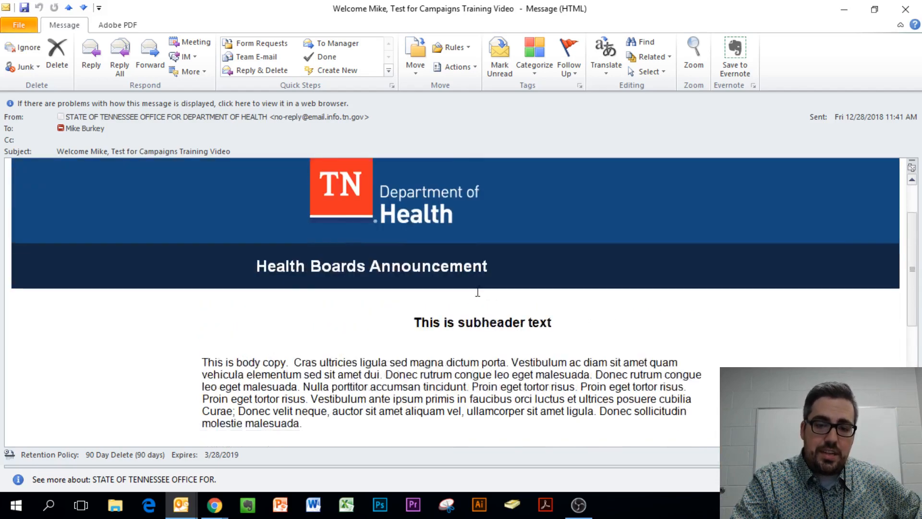
scroll(385, 277, down, 2)
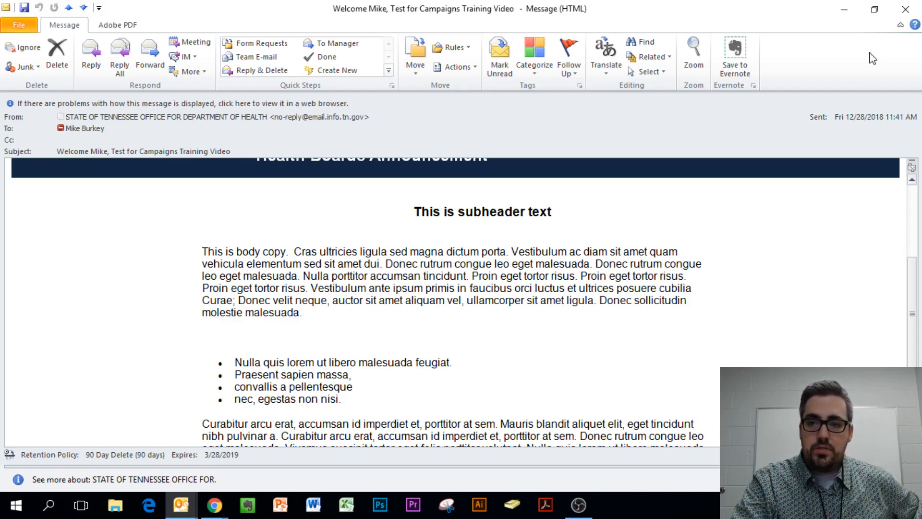
click(906, 11)
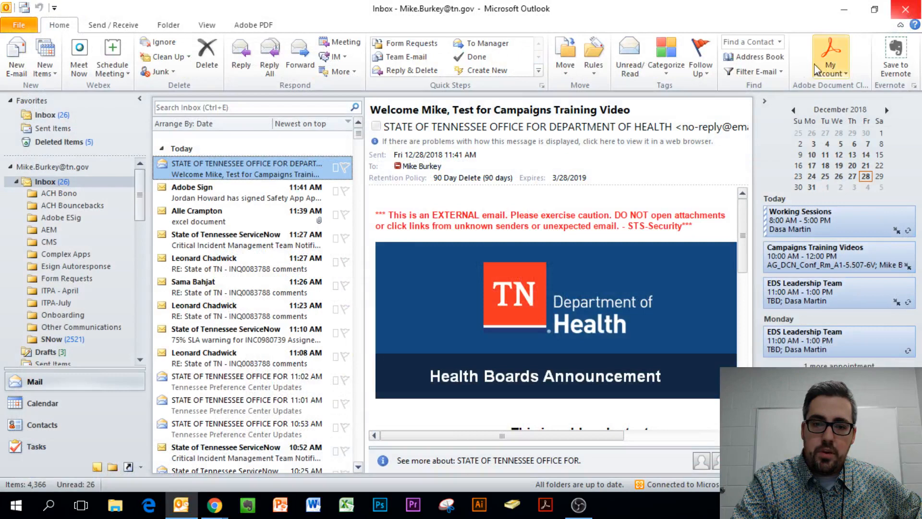
- Close Outlook and reload the sent email's summary page in Adobe Campaign to refresh its delivery statistics
click(911, 12)
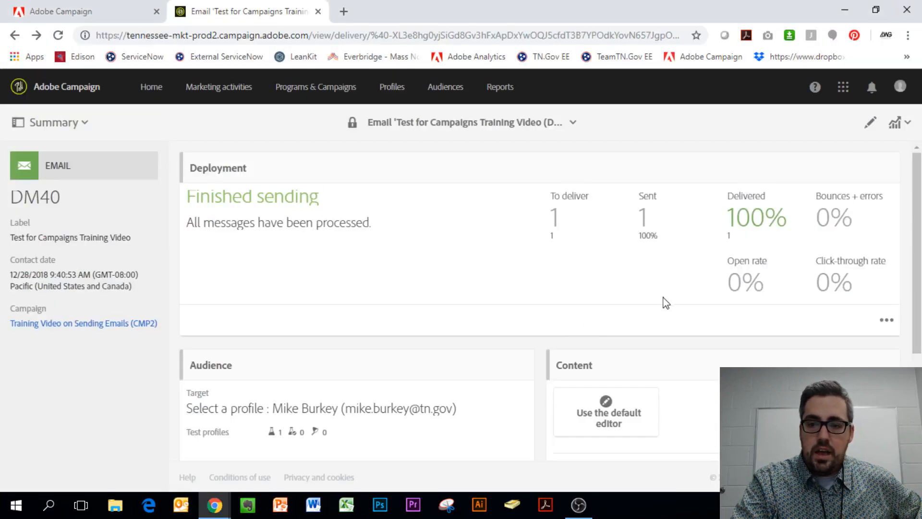
click(58, 35)
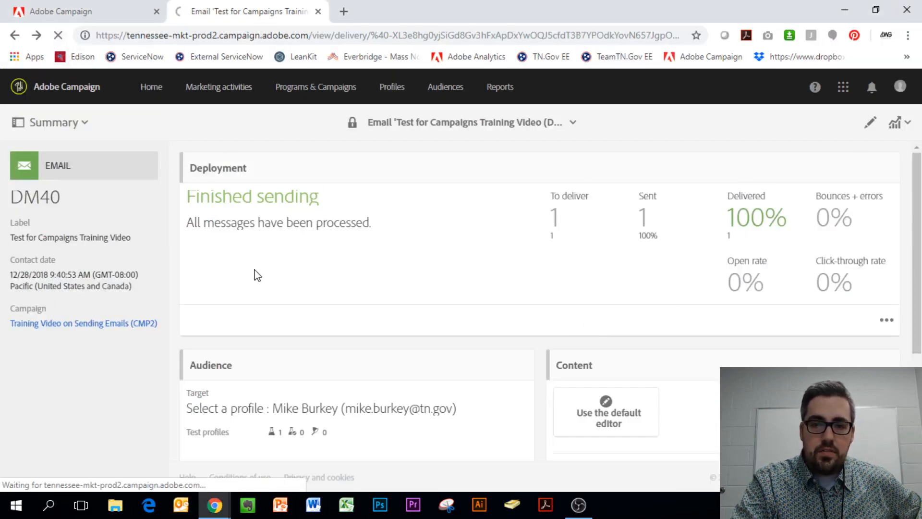